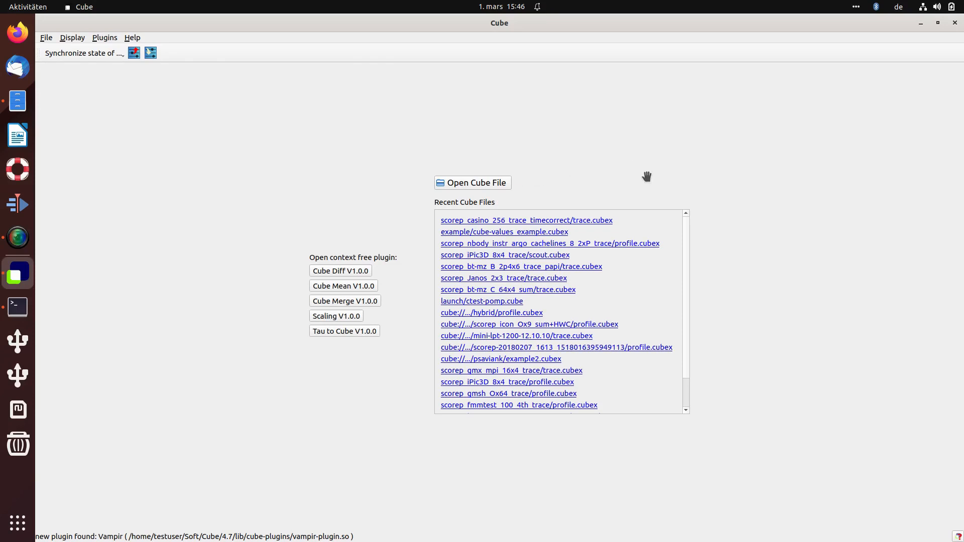
Open the recent file scorep_casino_256_trace_timecorrect/trace.cubex and select the MPI synchronizations metric, followed by Indirect wait states.
left_click(608, 221)
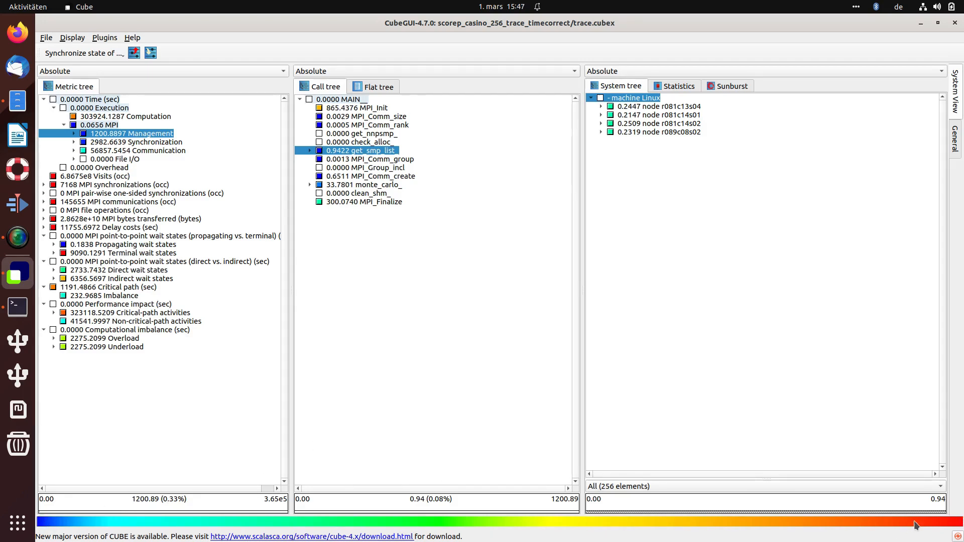
left_click(54, 178)
left_click(56, 185)
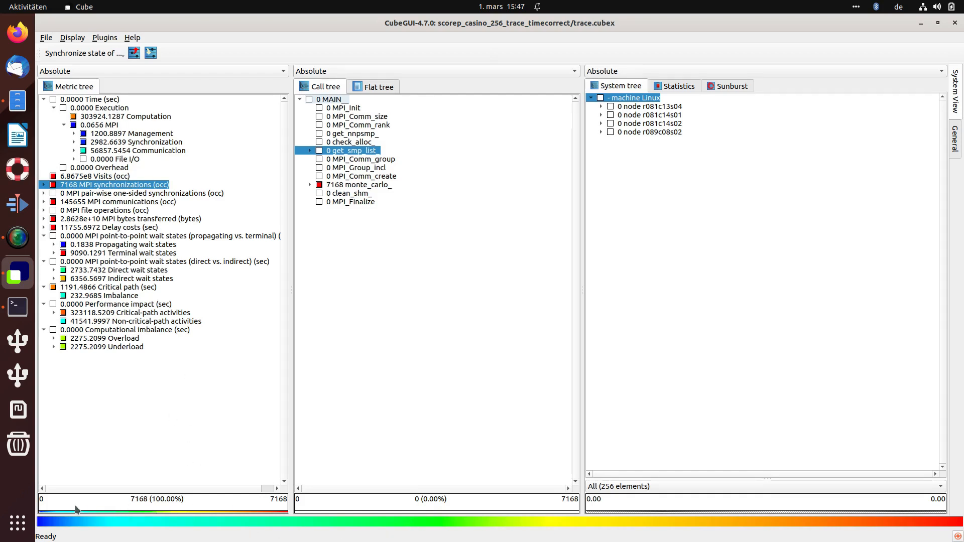
left_click(112, 279)
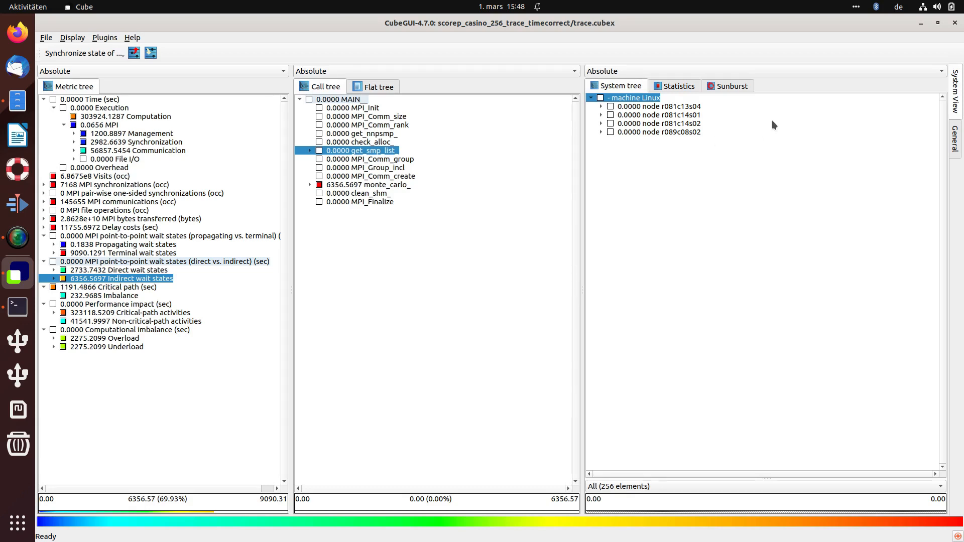
Switch to the terminal and list the contents of ../share/doc/cubegui/example/gui/ in a new terminal tab.
left_click(920, 22)
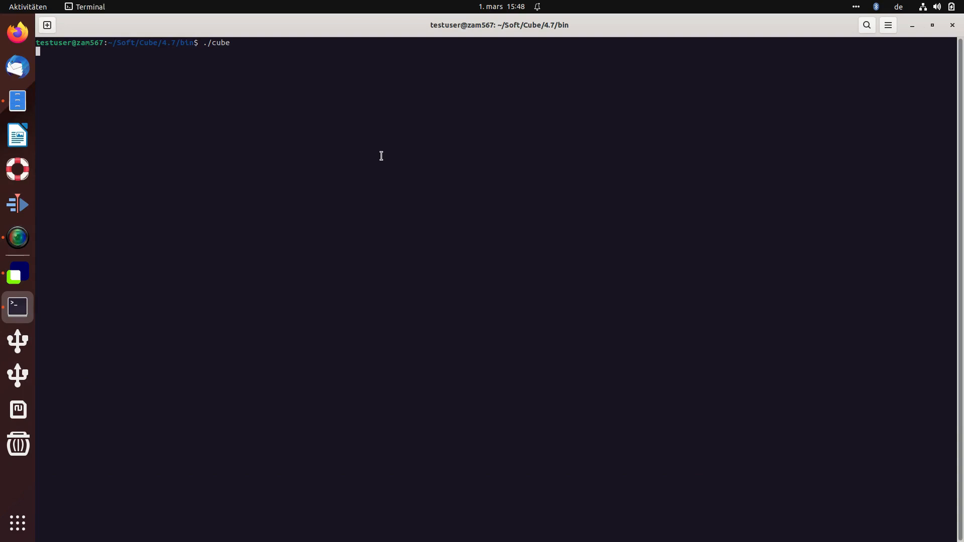
key("ctrl+shift+t")
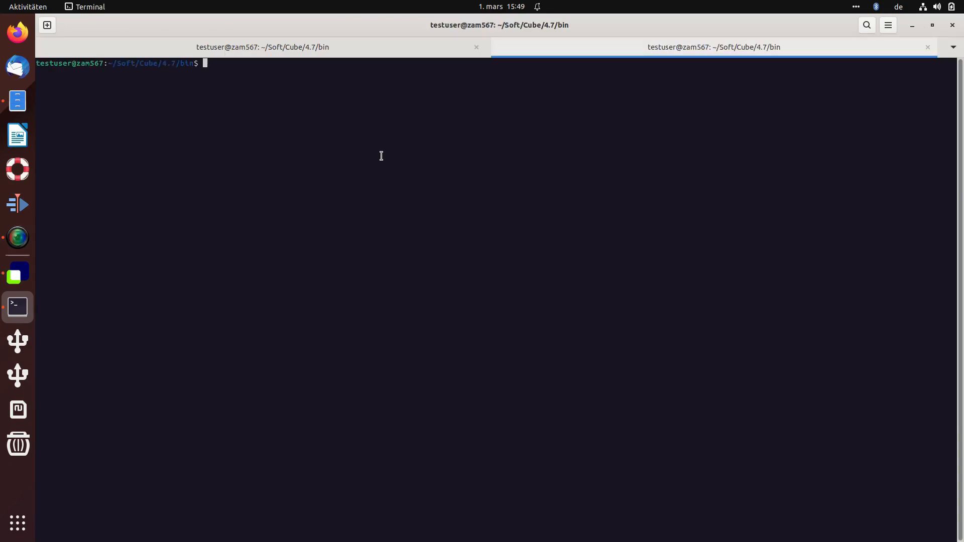
type("ls ../sh")
key("Tab")
type("d")
key("Tab")
type("c")
key("Tab")
type("g")
key("Tab")
type("ex")
key("Tab")
type("gui/")
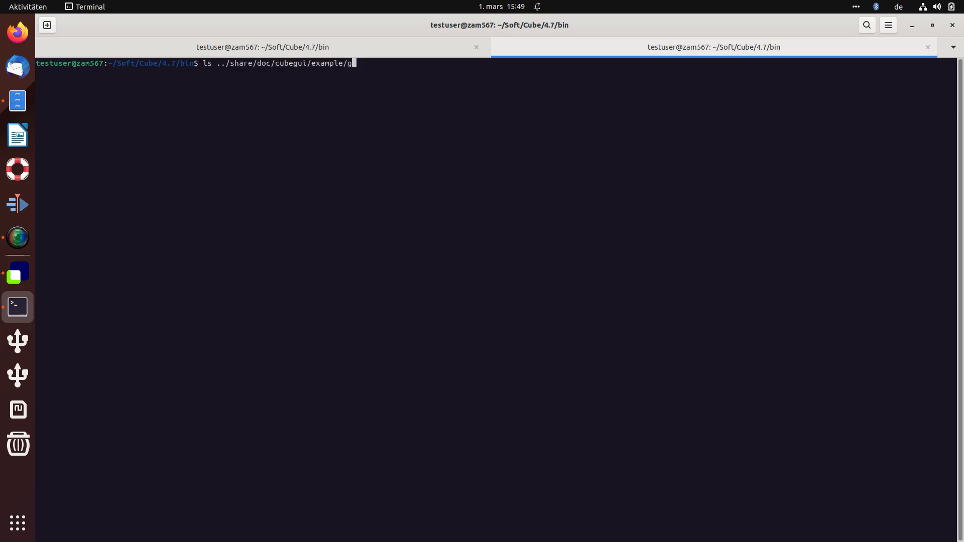
key("Return")
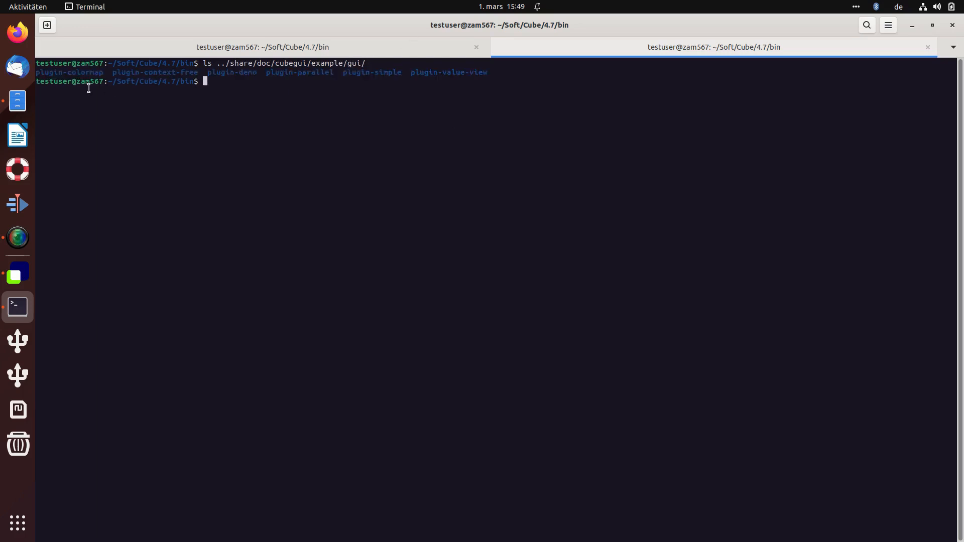
List the contents of the plugin-colormap folder inside ../share/doc/cubegui/example/gui/.
double_click(84, 65)
double_click(84, 72)
key("Up")
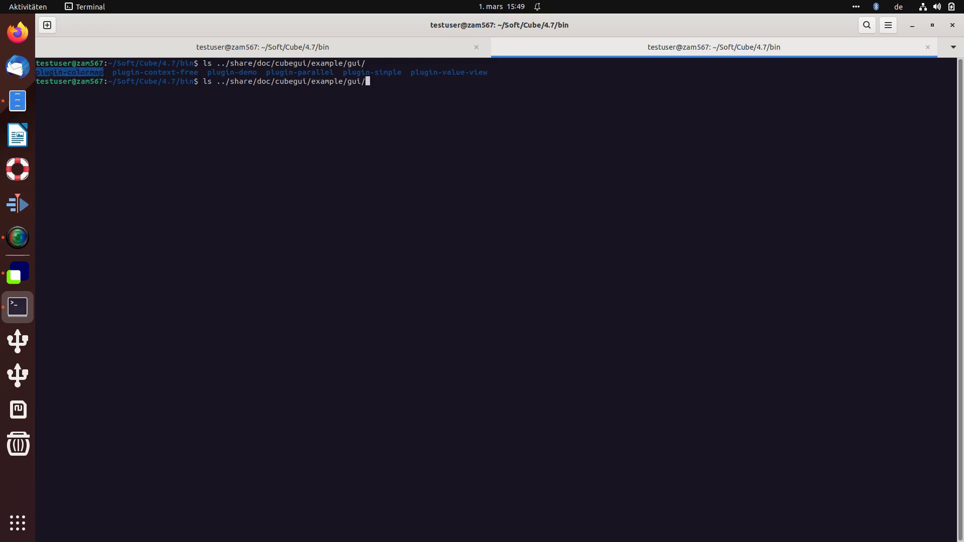
type("p")
key("Tab")
key("Tab")
type("clo")
key("BackSpace")
key("BackSpace")
type("o")
key("Tab")
key("Tab")
type("l")
key("Tab")
key("Return")
List the header file ColorMapPlugin.h in the plugin-colormap example folder.
key("Up")
type("C")
key("Tab")
type("h")
key("Return")
Read through ../share/doc/cubegui/example/gui/plugin-colormap/ColorMapPlugin.h with less and quit the viewer.
key("Up")
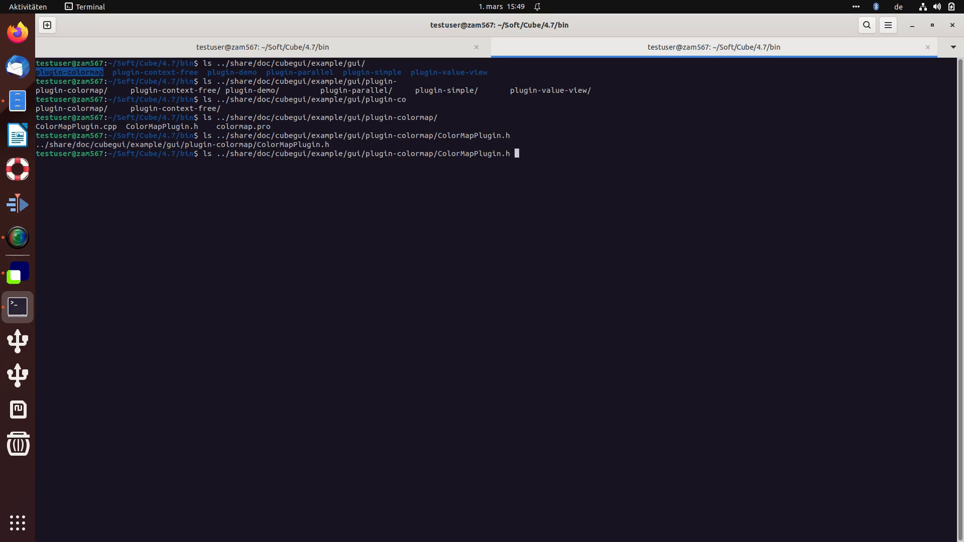
key("super+Left")
key("super+Right")
key("super+Right")
key("Home")
key("Right")
type("es")
key("Return")
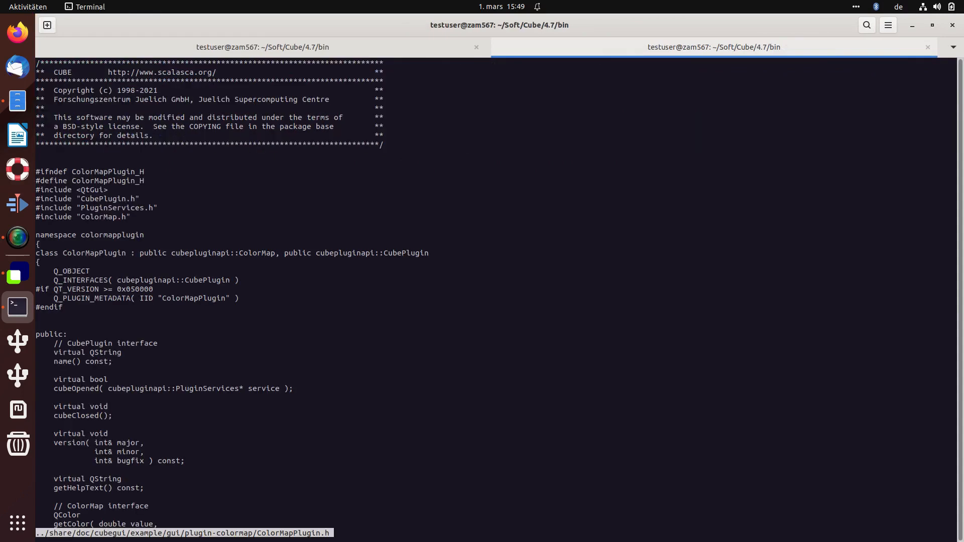
key("space")
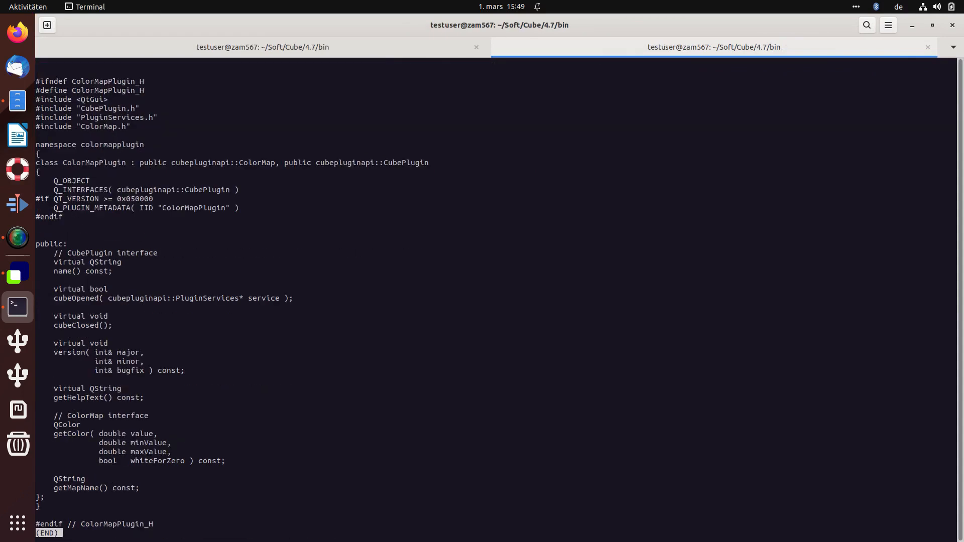
key("b")
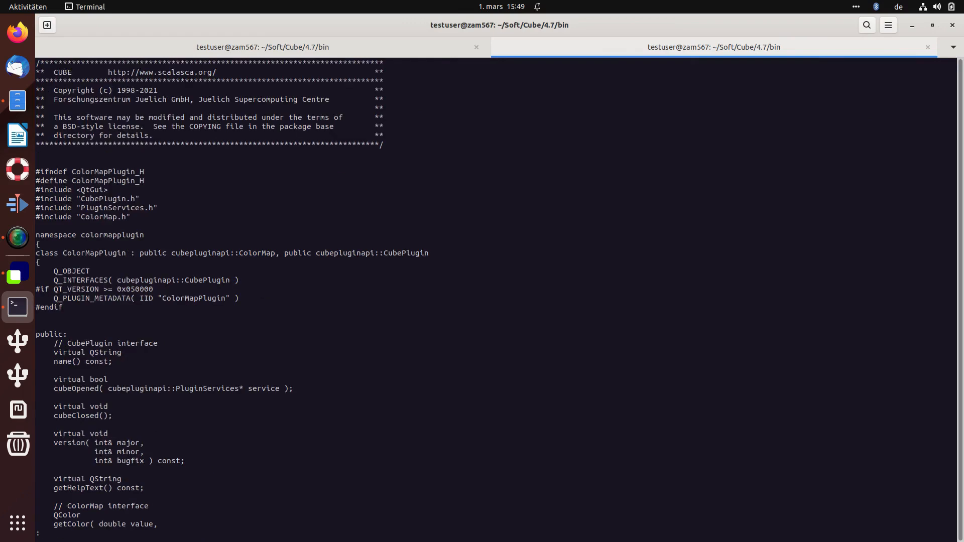
key("q")
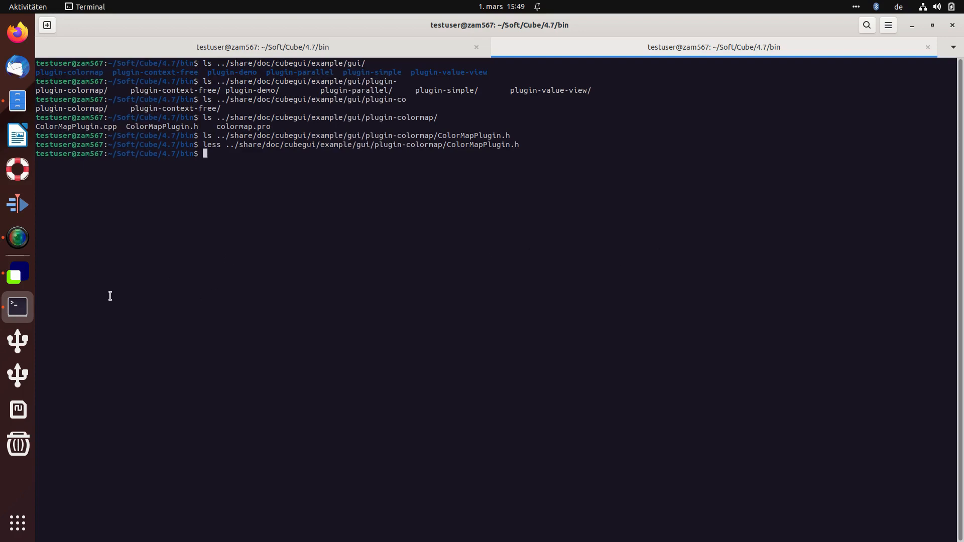
Switch back to Cube and view the list of available colormaps without changing the selection.
left_click(23, 277)
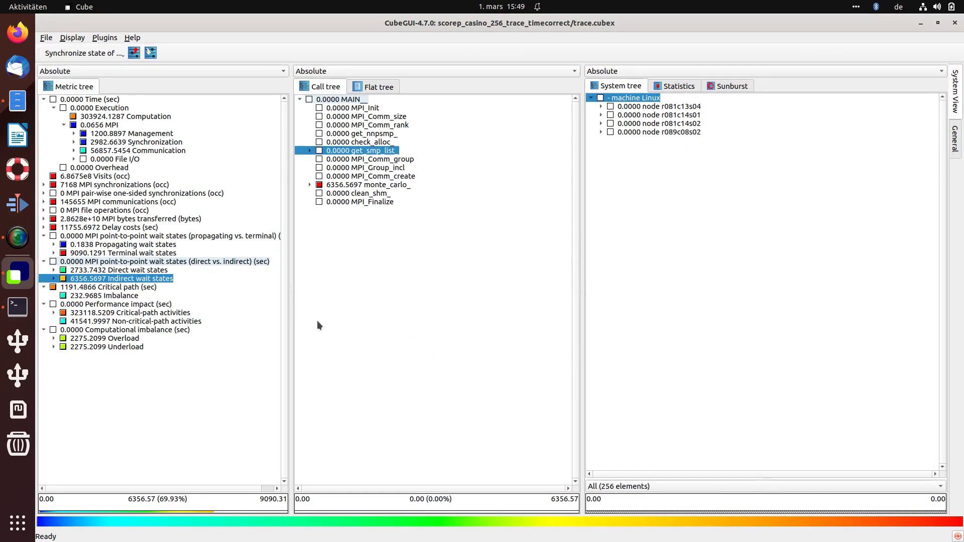
left_click(72, 38)
mouse_move(146, 65)
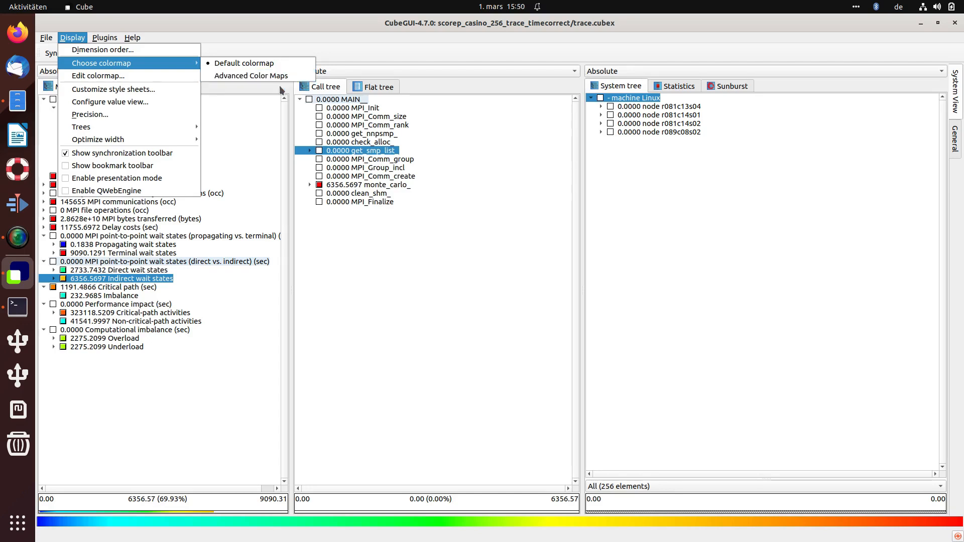
left_click(407, 306)
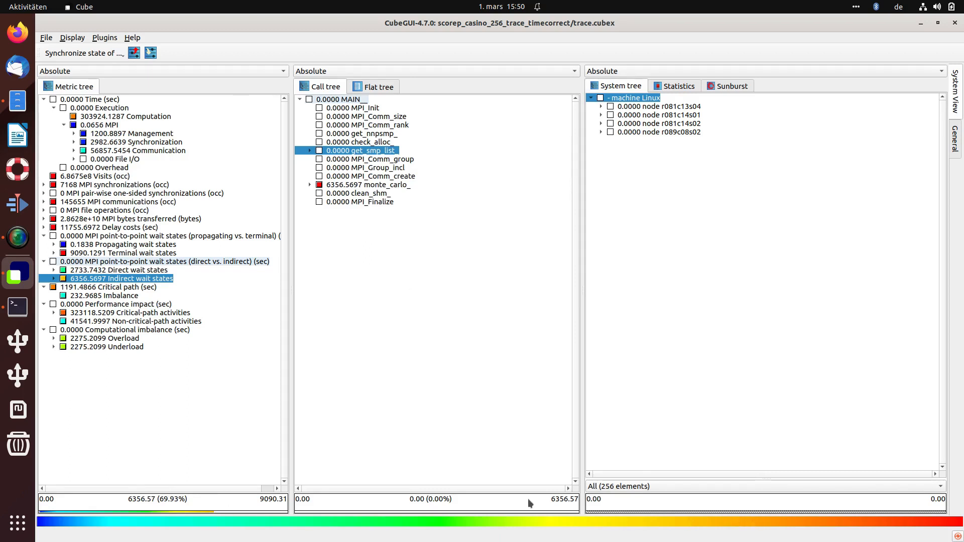
Open the settings of the default colormap and move the color markers to cyan 0,07, green 0,47 and yellow 0,88.
left_click(72, 38)
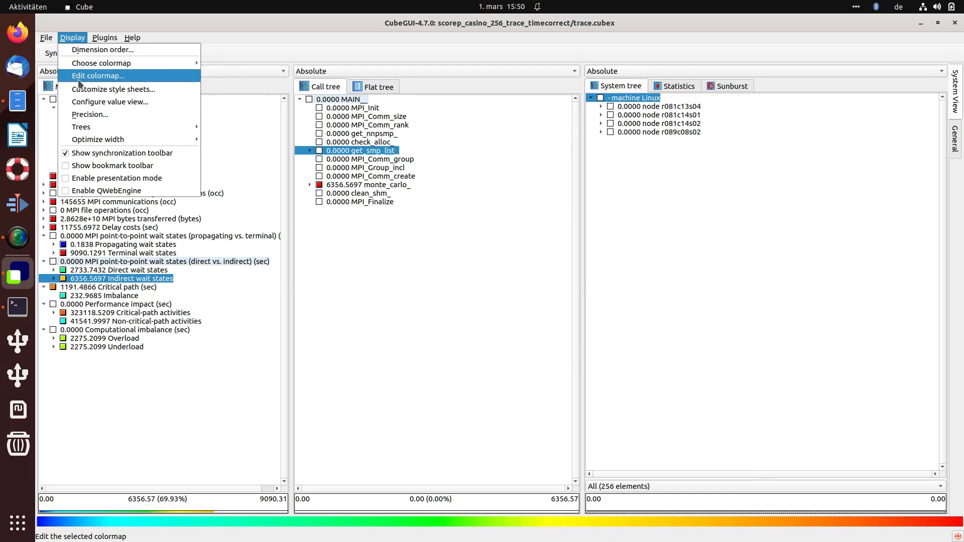
left_click(113, 81)
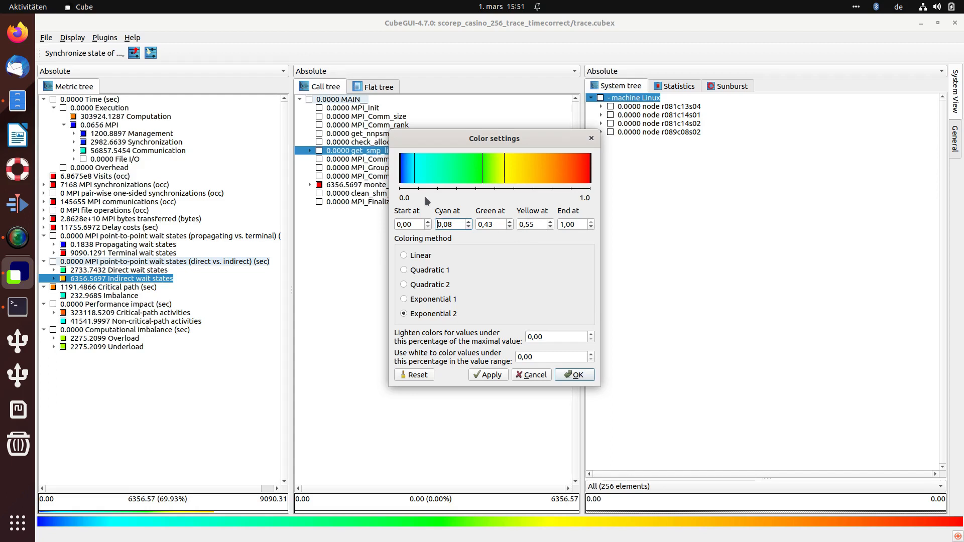
mouse_move(425, 196)
left_mouse_down()
mouse_move(433, 173)
mouse_move(448, 169)
left_mouse_up()
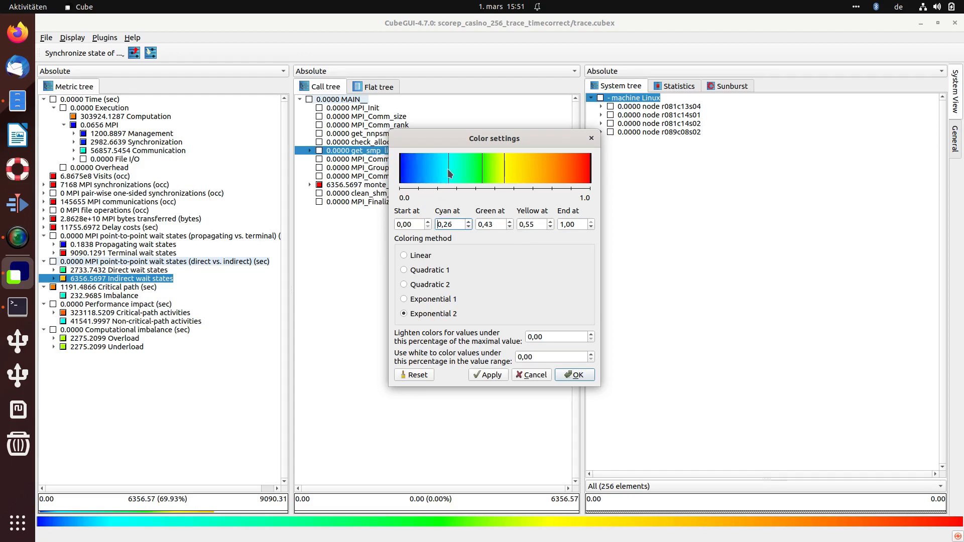
left_click_drag(524, 175, 567, 170)
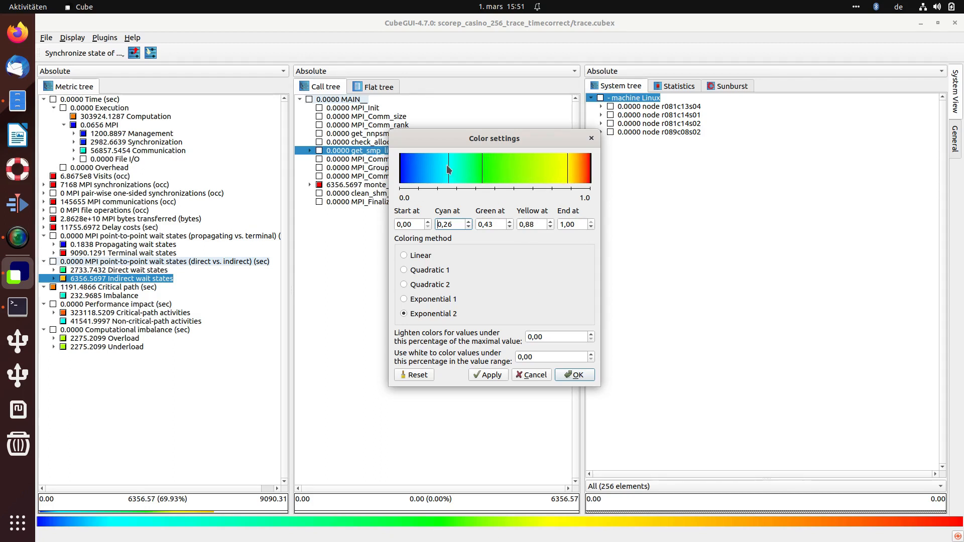
left_click_drag(448, 169, 412, 171)
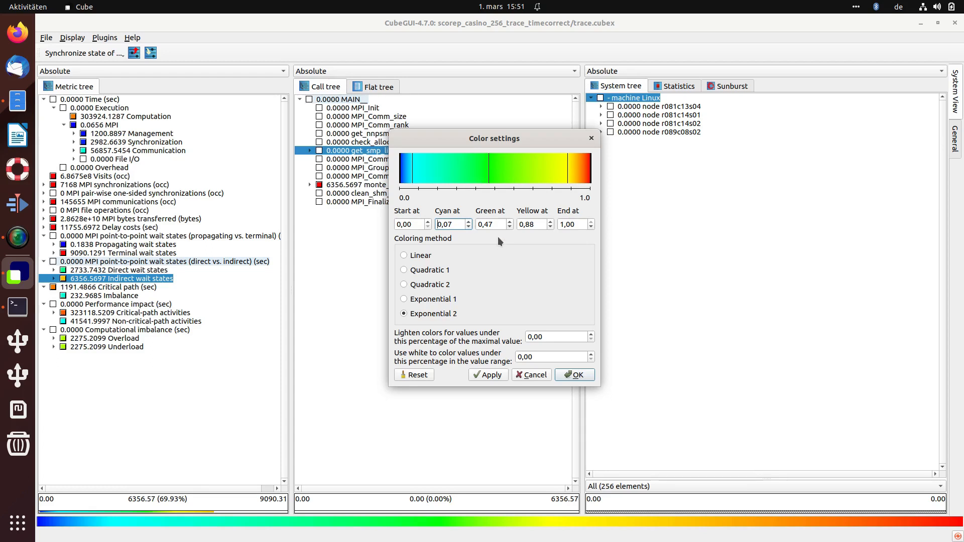
Narrow the green band to cyan 0,44 and yellow 0,51, and shift the markers to cyan 0,18, green 0,21 and yellow 0,23.
left_click_drag(415, 173, 484, 172)
mouse_move(567, 172)
left_mouse_down()
mouse_move(484, 171)
mouse_move(490, 175)
left_mouse_up()
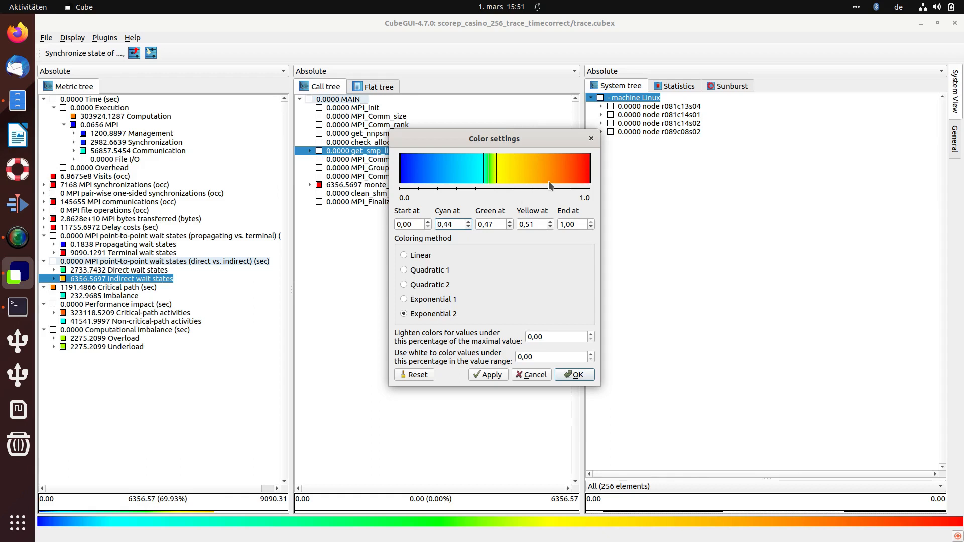
mouse_move(483, 173)
left_mouse_down()
mouse_move(436, 172)
mouse_move(453, 173)
mouse_move(440, 175)
mouse_move(446, 167)
left_mouse_up()
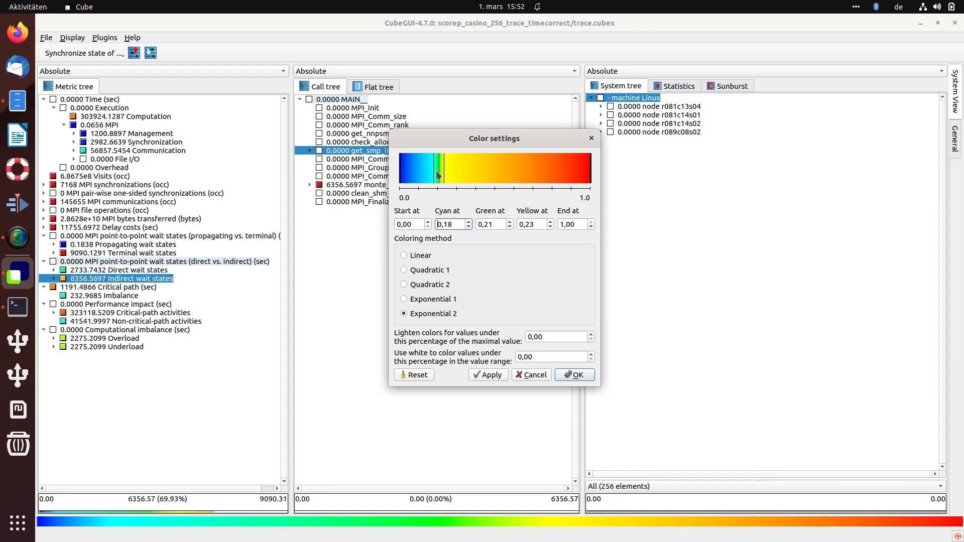
Limit the color range to start at 0,26 and end at 0,61, with cyan at 0,32, green at 0,39 and yellow at 0,51.
left_click_drag(446, 170, 495, 169)
mouse_move(434, 171)
left_mouse_down()
mouse_move(472, 170)
mouse_move(421, 176)
mouse_move(448, 176)
left_mouse_up()
left_click_drag(590, 174, 517, 172)
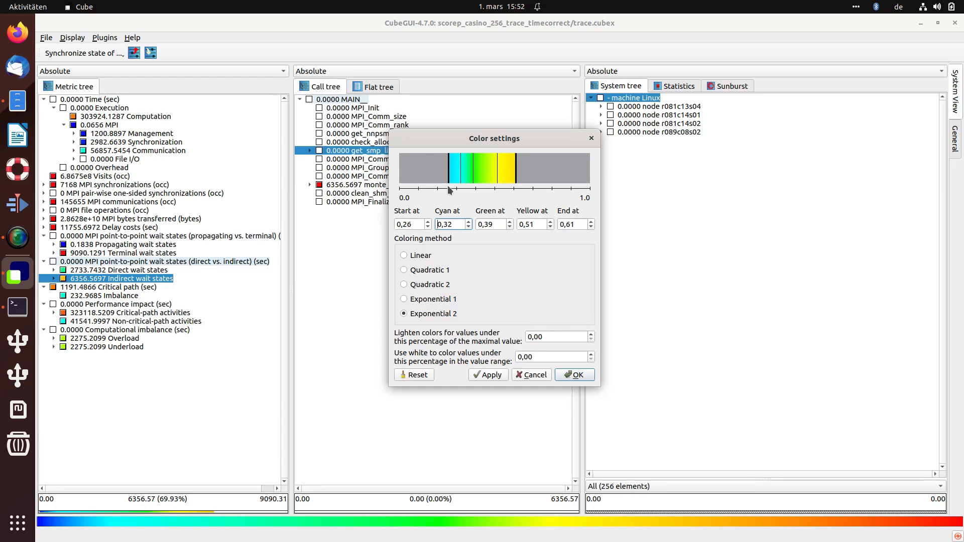
Set the color range to 0,20–0,70 with cyan at 0,36, green at 0,40 and yellow at 0,45, and apply it.
left_click_drag(448, 175, 437, 176)
left_click(534, 174)
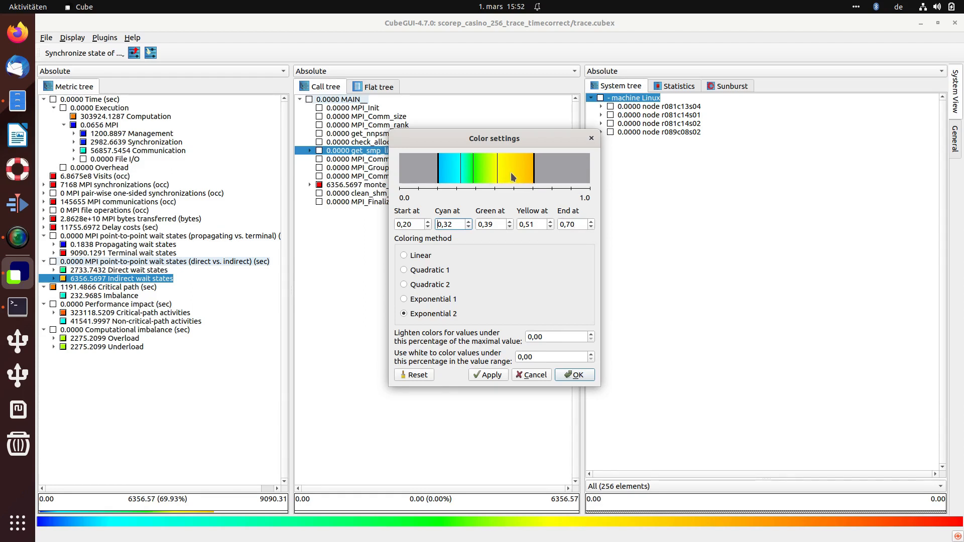
left_click_drag(495, 174, 466, 169)
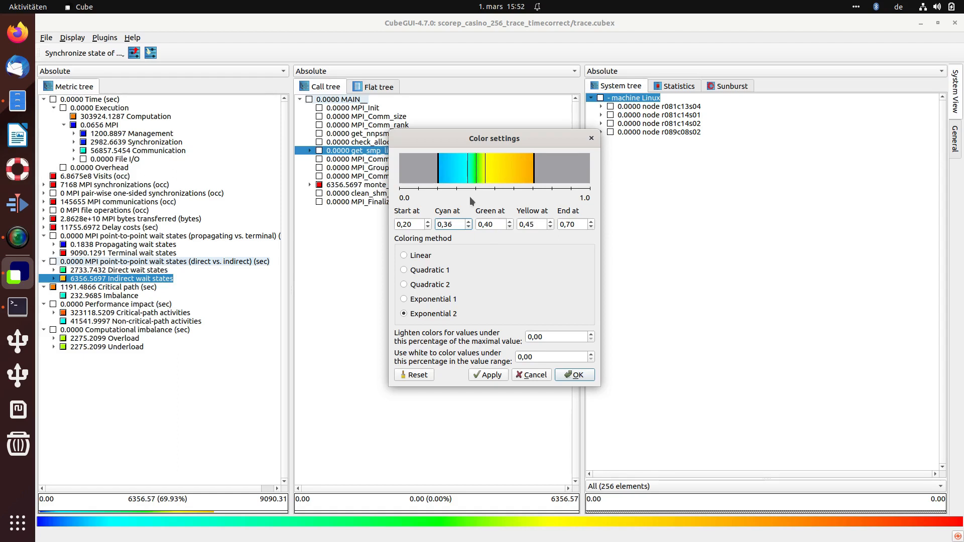
left_click(500, 375)
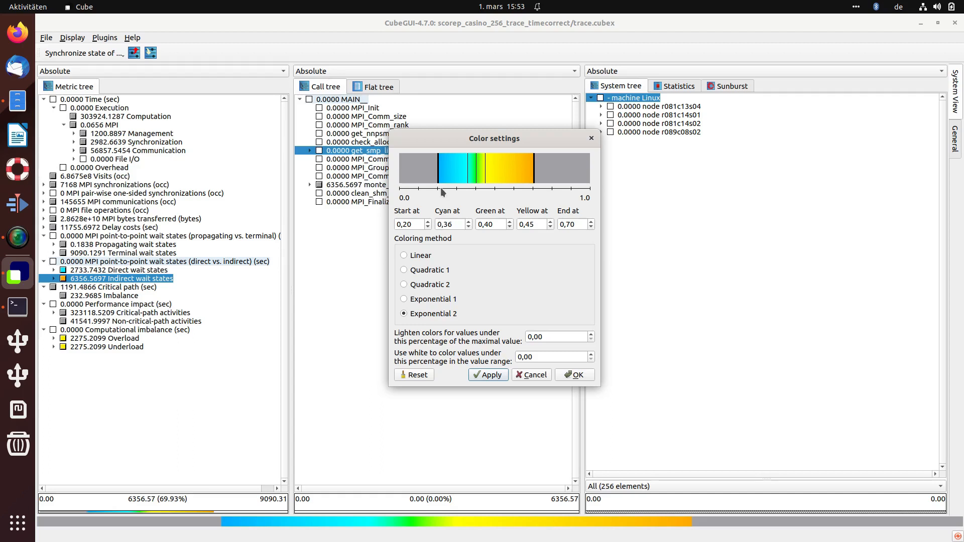
Extend the color range to its full width, starting at 0,00 and ending at 1,00.
left_click_drag(440, 176, 399, 177)
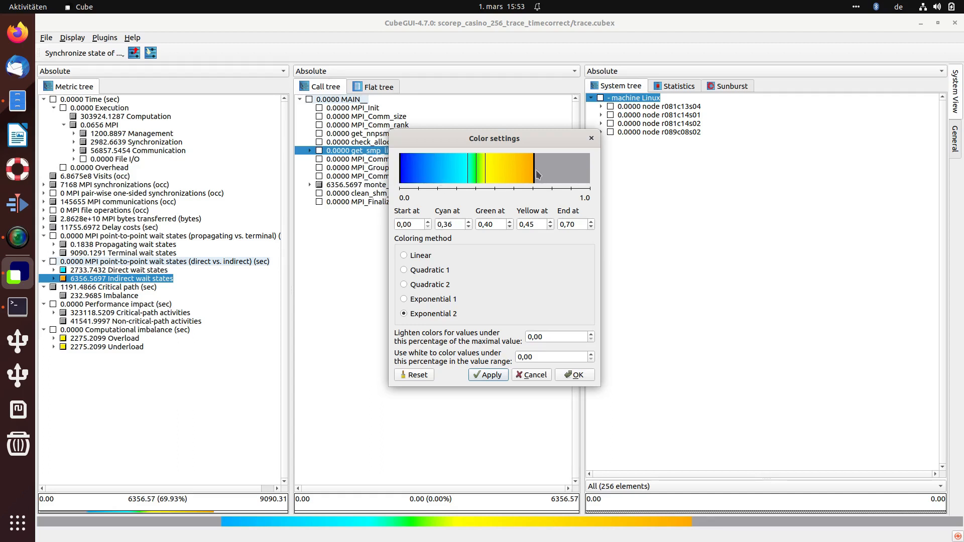
left_click_drag(536, 174, 600, 174)
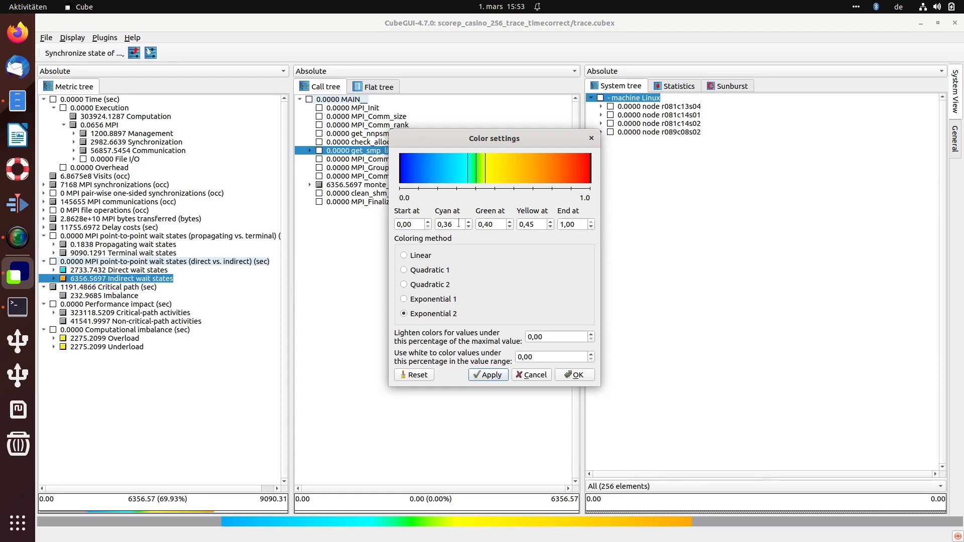
Compare the Linear, Quadratic and Exponential coloring methods, and apply the colormap with Exponential 1.
left_click(432, 300)
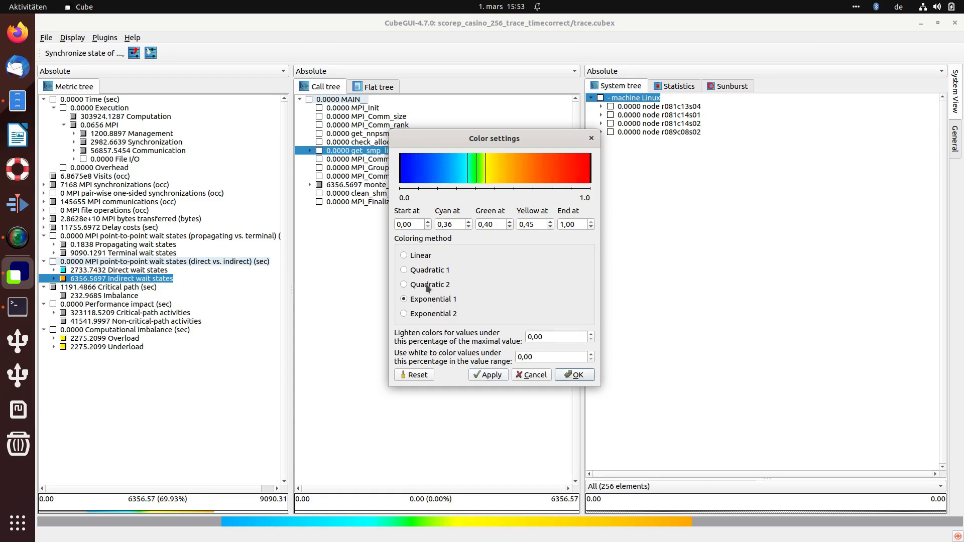
left_click(426, 284)
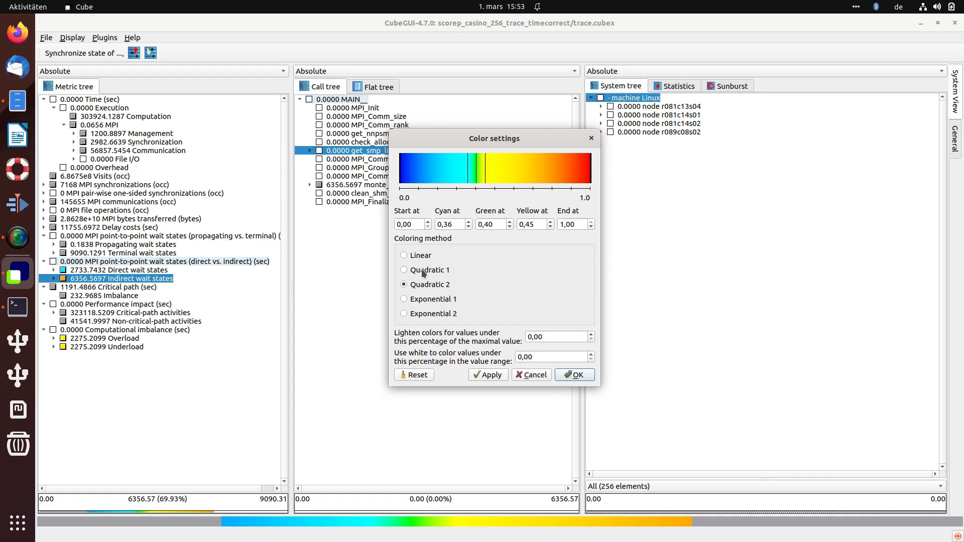
left_click(421, 270)
left_click(416, 256)
left_click(421, 271)
left_click(423, 284)
left_click(427, 300)
left_click(426, 314)
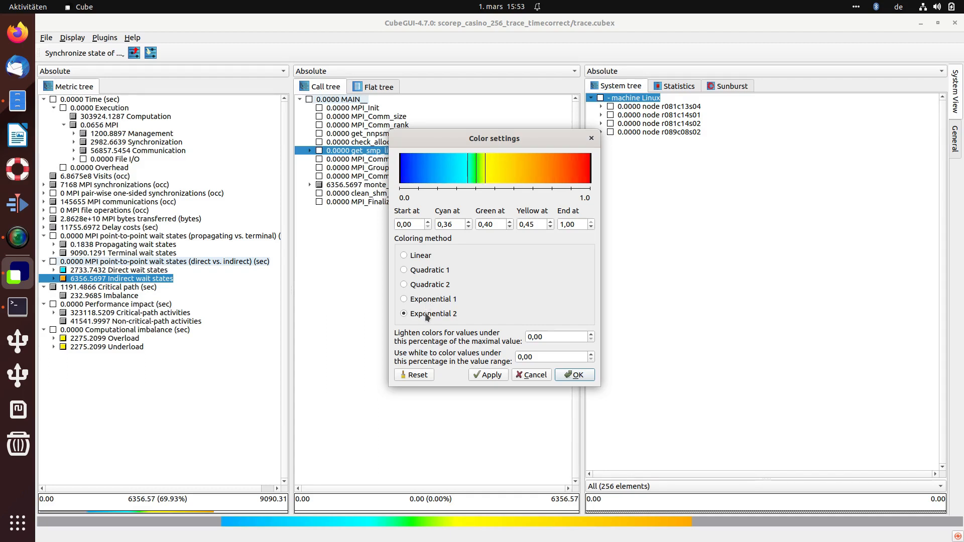
left_click(429, 301)
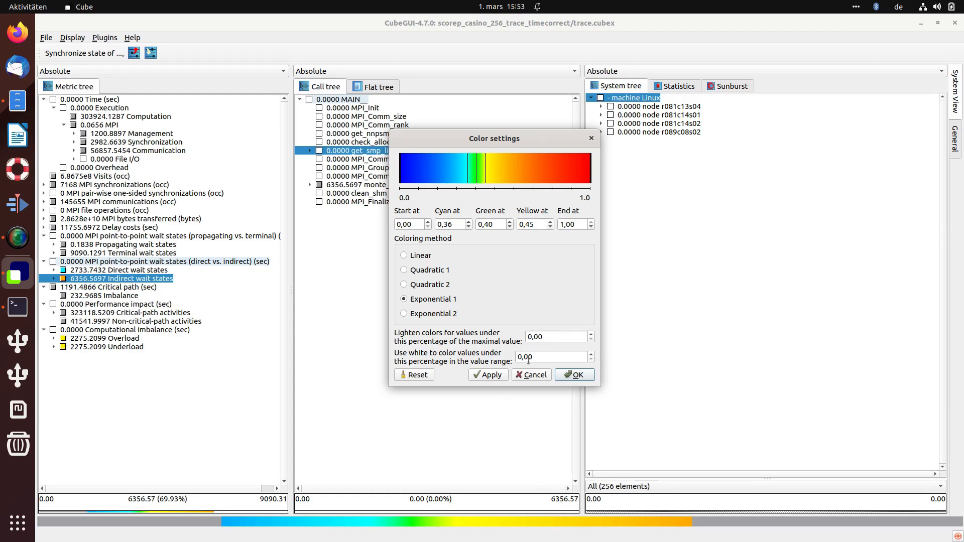
left_click(506, 373)
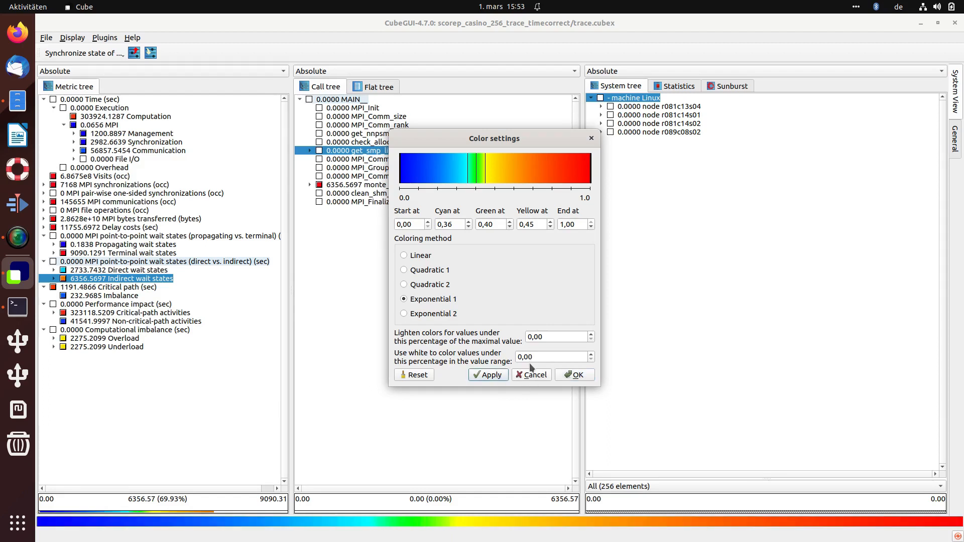
Use white for values under 0,30 percent of the value range, apply it, and check the Propagating wait states metric.
double_click(521, 357)
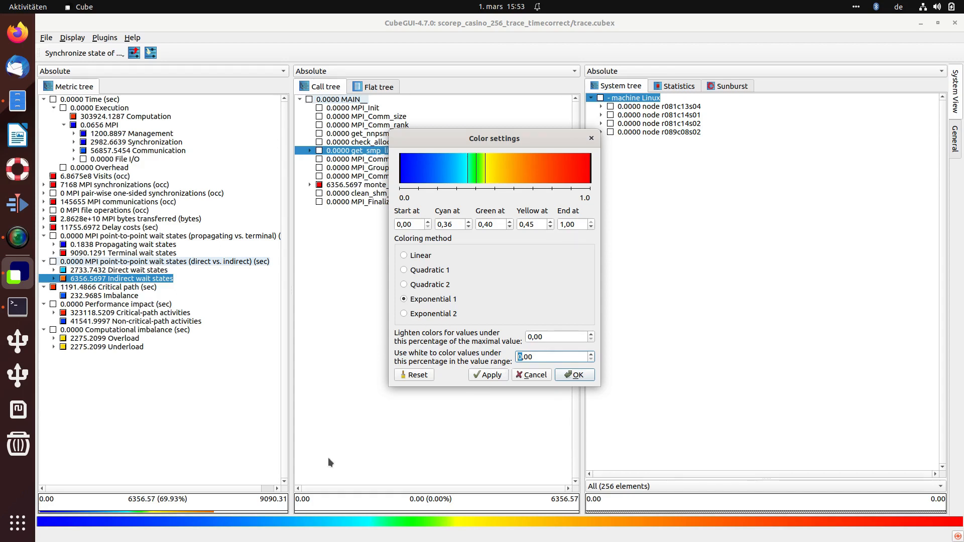
key("Right")
key("Right")
key("Right")
type("3")
left_click(484, 377)
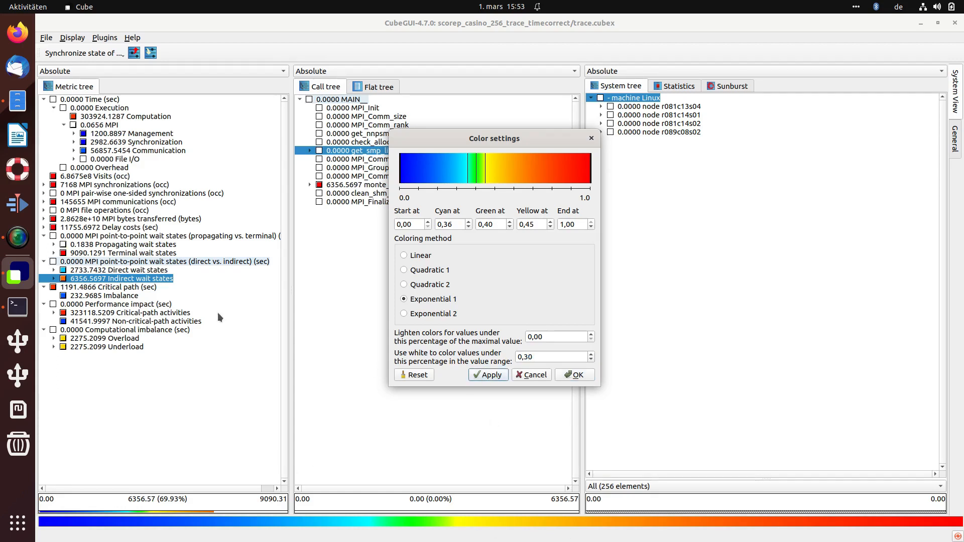
left_click(80, 244)
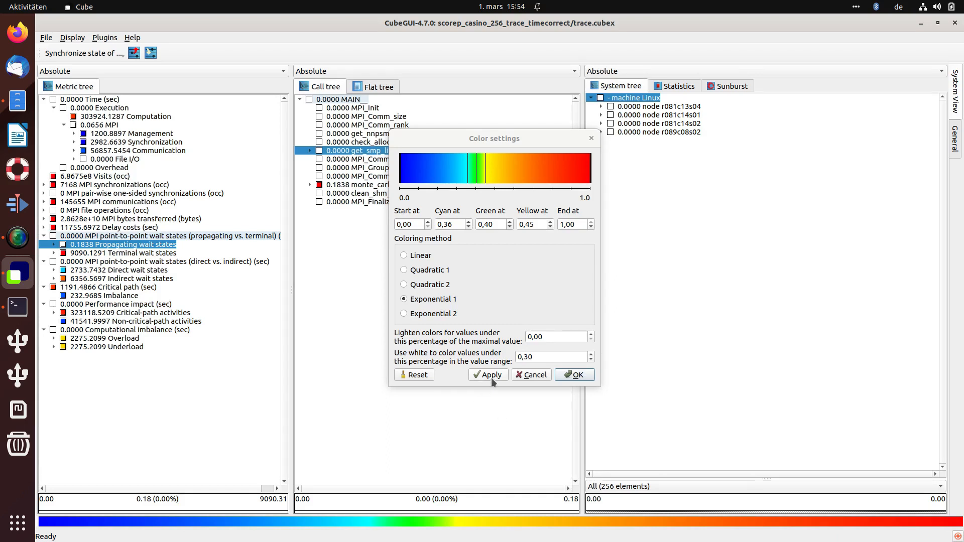
left_click(569, 377)
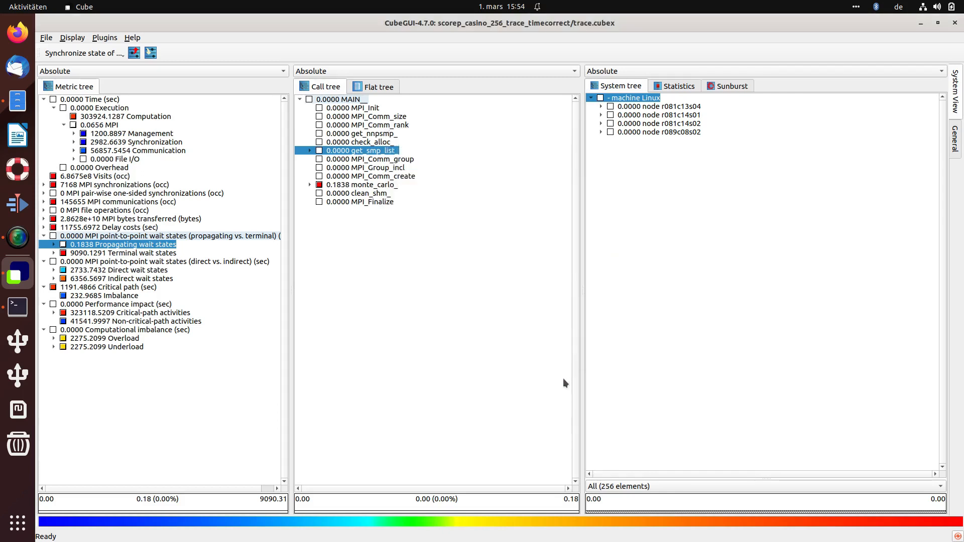
Switch the colormap from the default one to Advanced Color Maps.
left_click(73, 38)
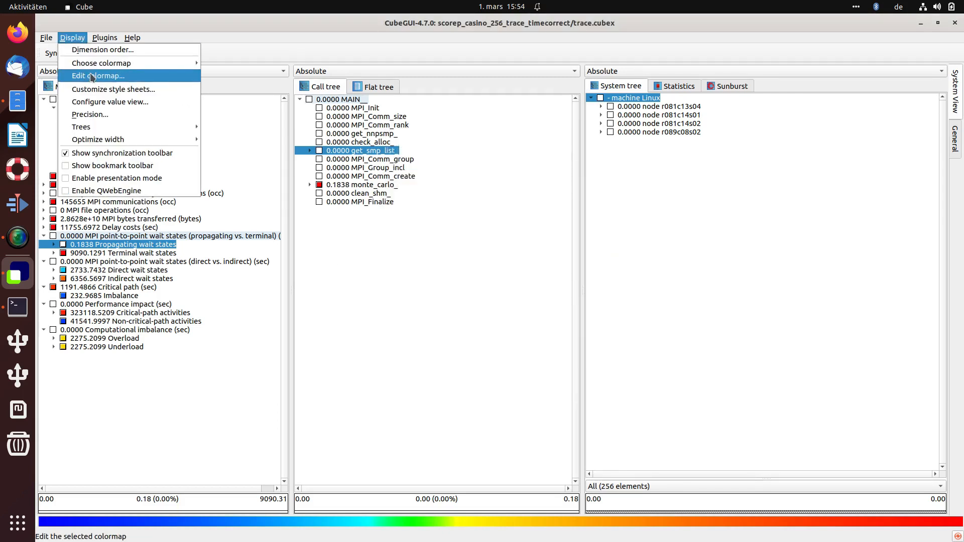
left_click(443, 299)
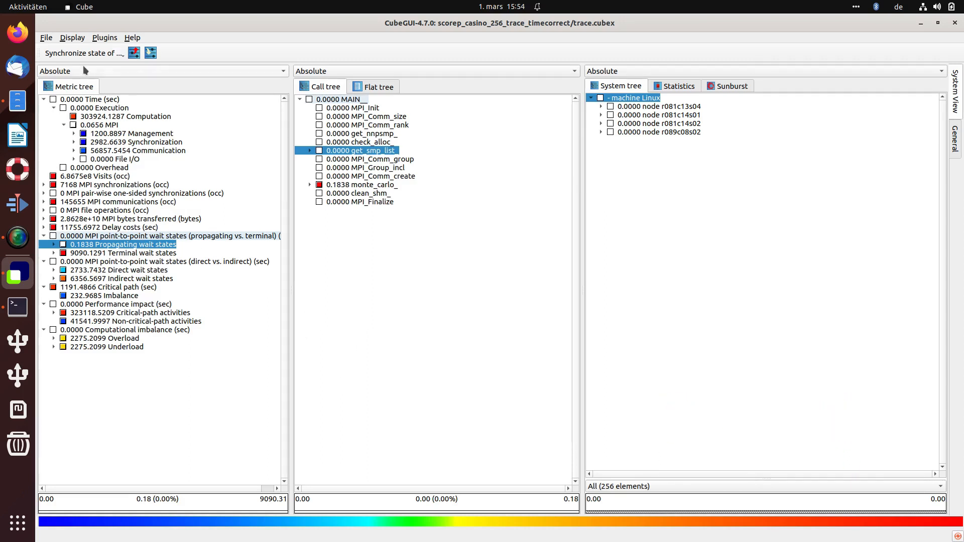
left_click(72, 38)
mouse_move(199, 63)
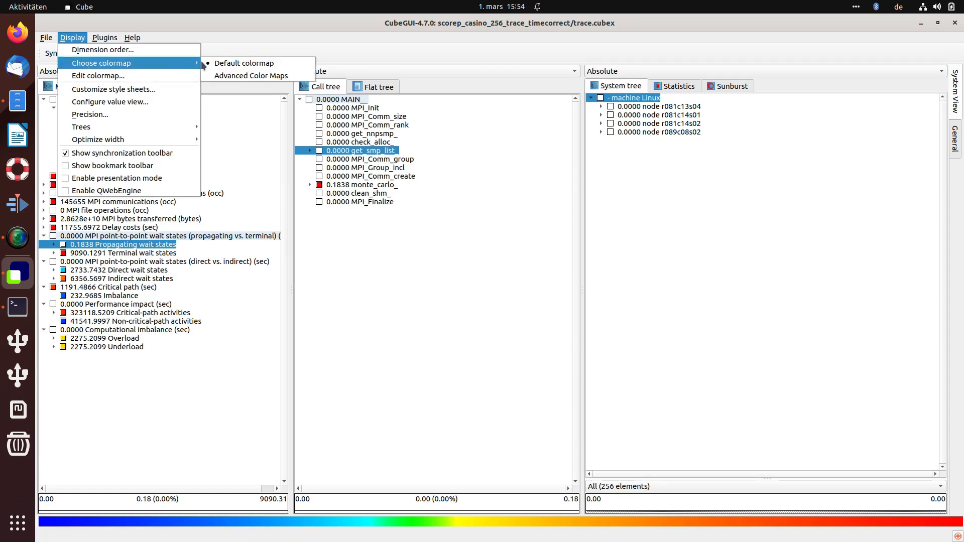
left_click(265, 76)
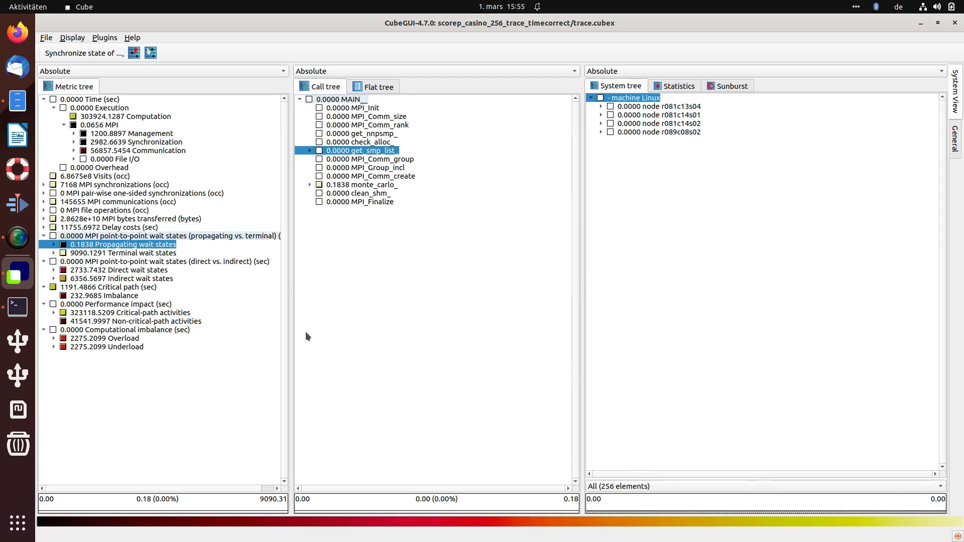
Open the advanced colormap for editing and select the Sequential color map type.
left_click(76, 37)
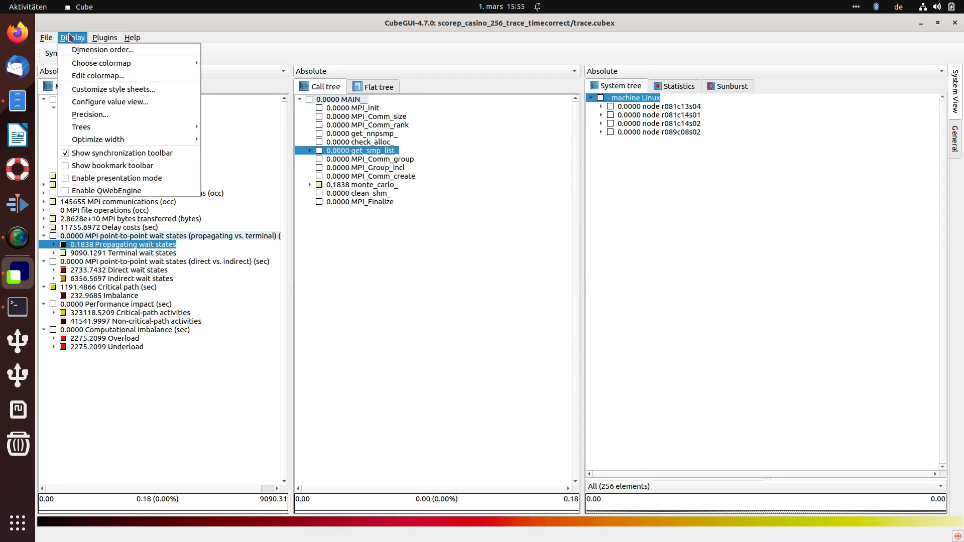
left_click(84, 76)
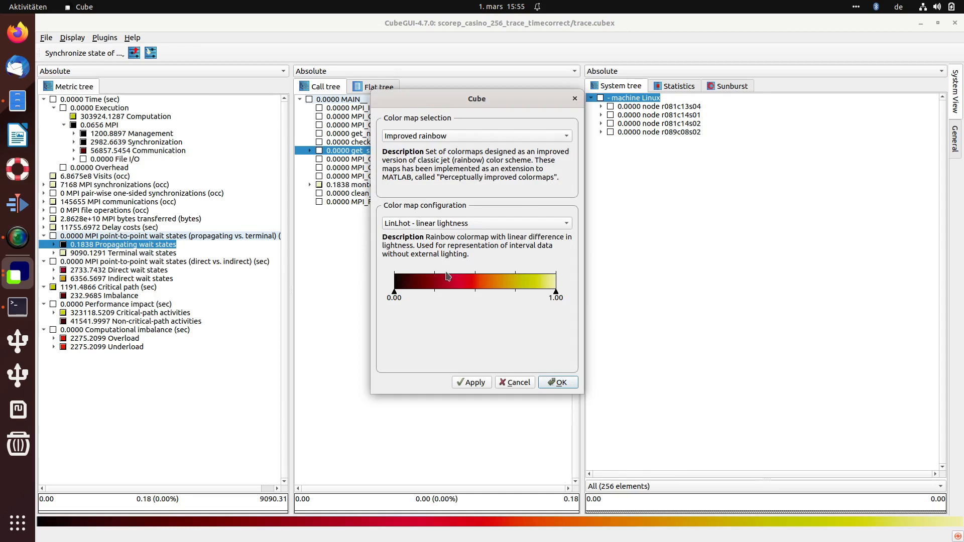
left_click(450, 137)
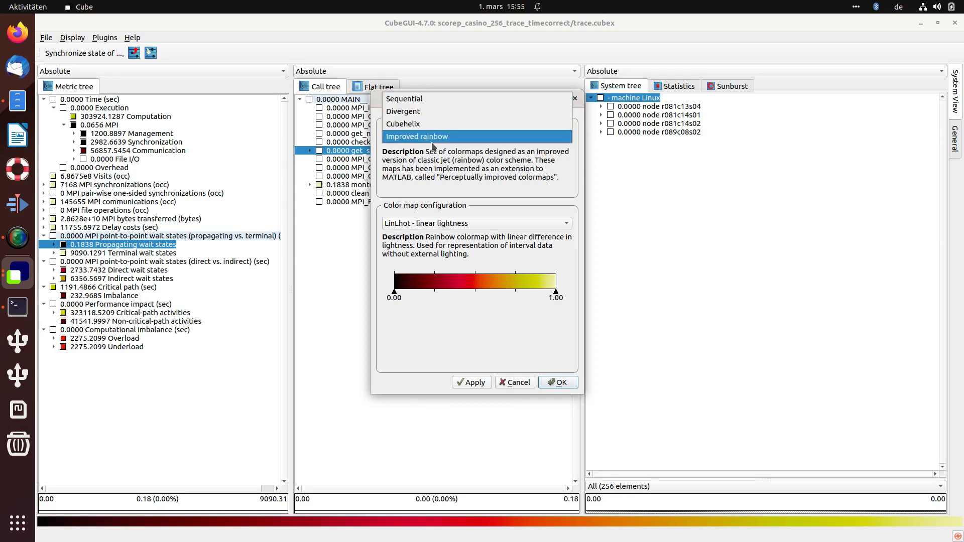
left_click(424, 101)
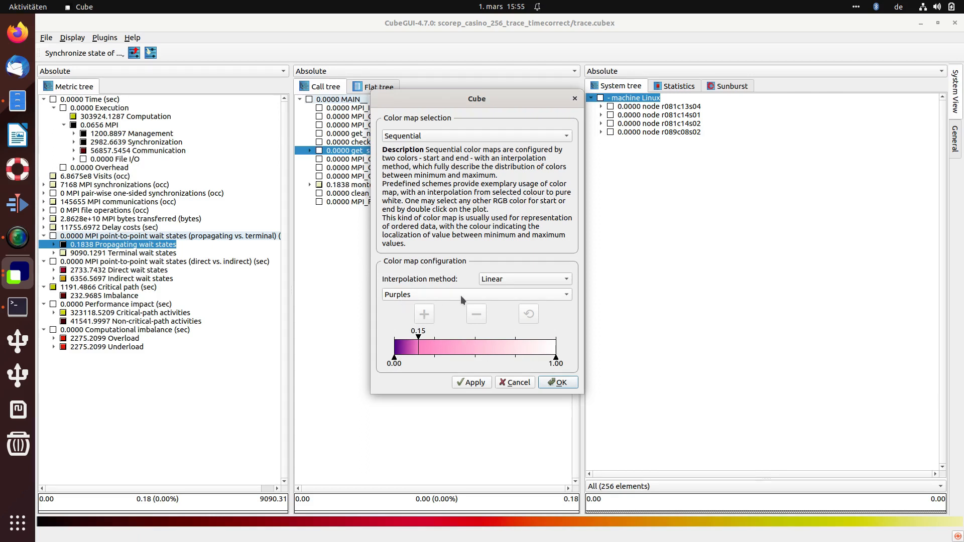
Compare the Greyscale, Reds, Purples and Greens schemes of the sequential color map, and choose Blues.
left_click(445, 291)
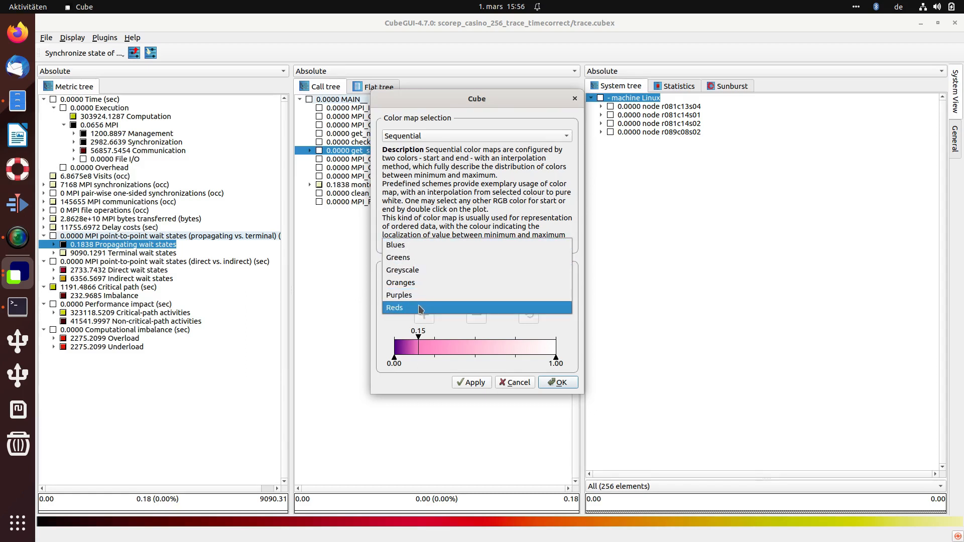
left_click(420, 270)
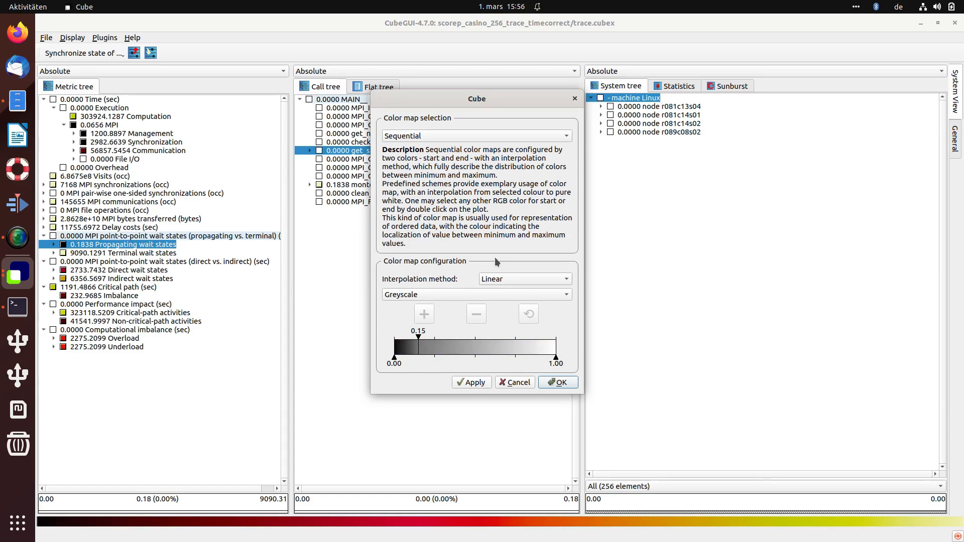
left_click(414, 300)
left_click(412, 307)
left_click(420, 295)
left_click(419, 306)
left_click(403, 294)
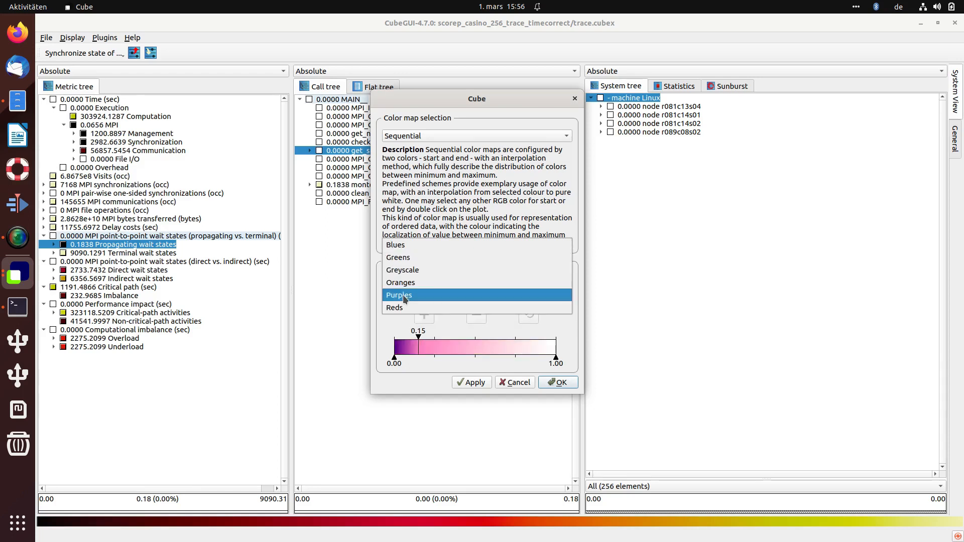
left_click(403, 306)
left_click(408, 296)
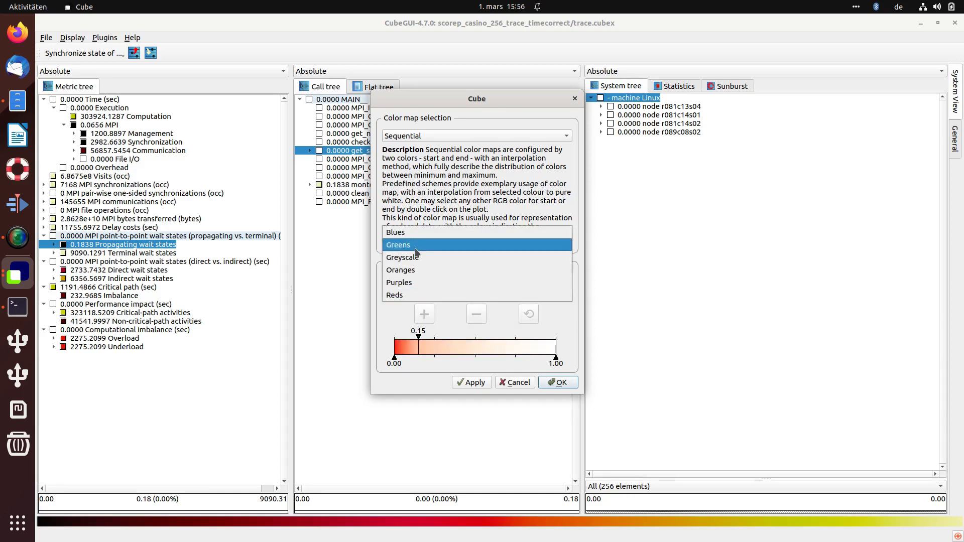
left_click(415, 250)
left_click(403, 294)
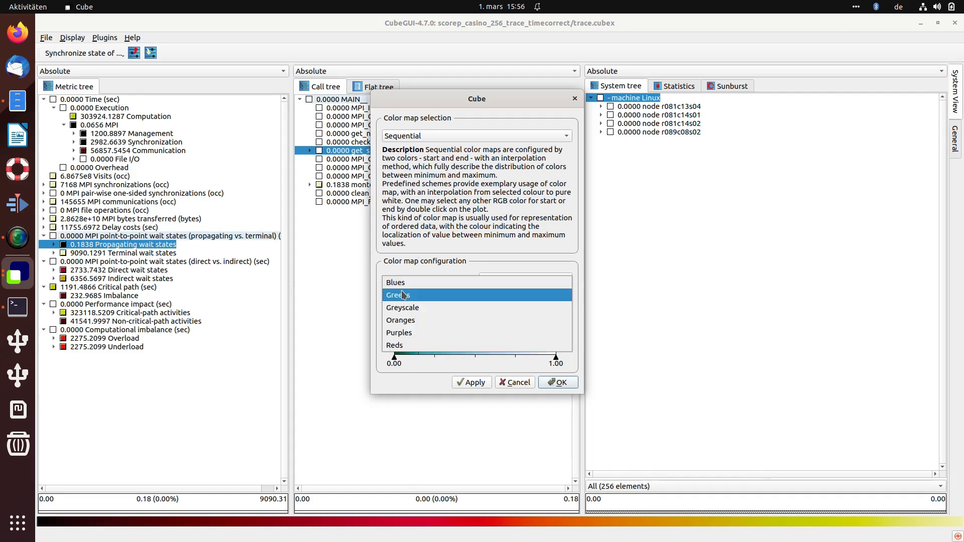
left_click(401, 282)
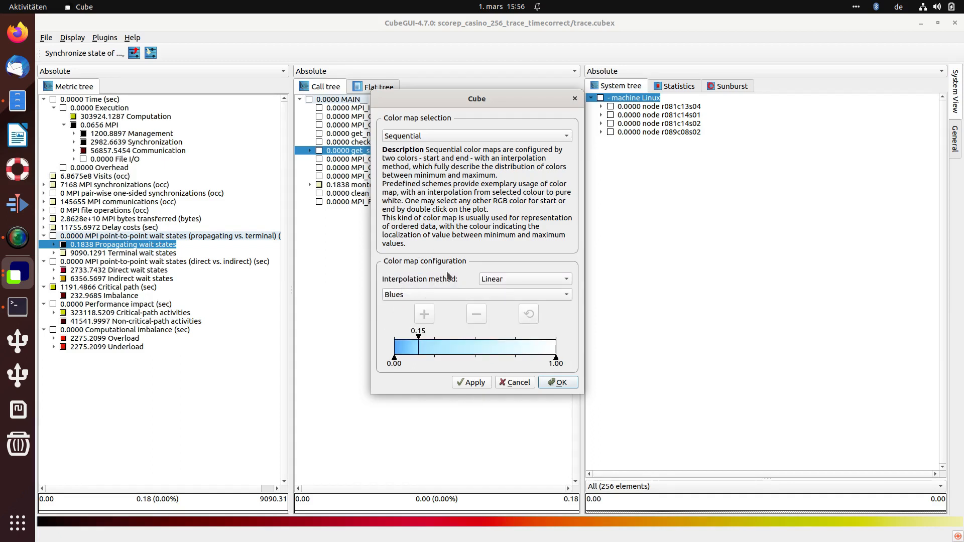
Move the middle marker of the Blues color map to about 0.49 and apply the change.
left_click_drag(433, 350, 469, 351)
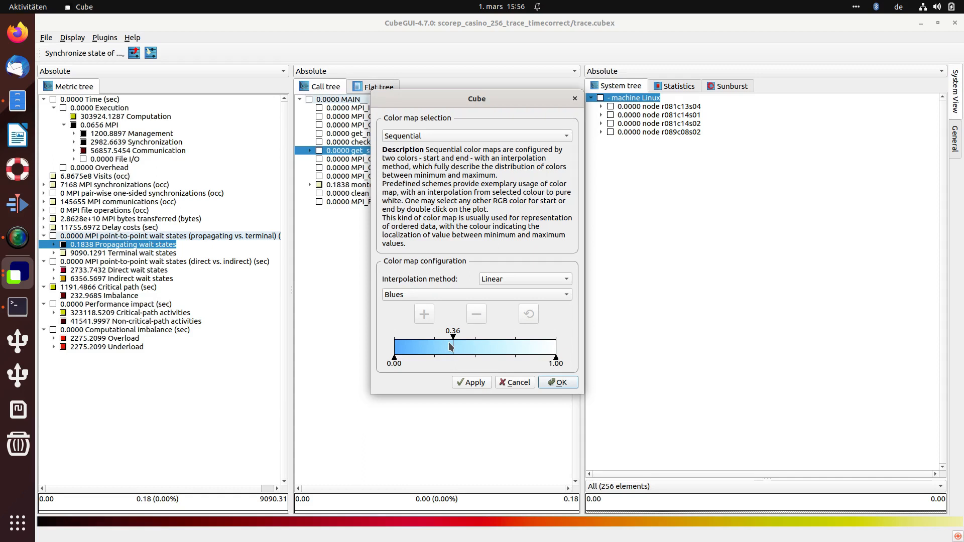
mouse_move(443, 347)
left_mouse_down()
mouse_move(408, 350)
mouse_move(532, 356)
mouse_move(474, 347)
left_mouse_up()
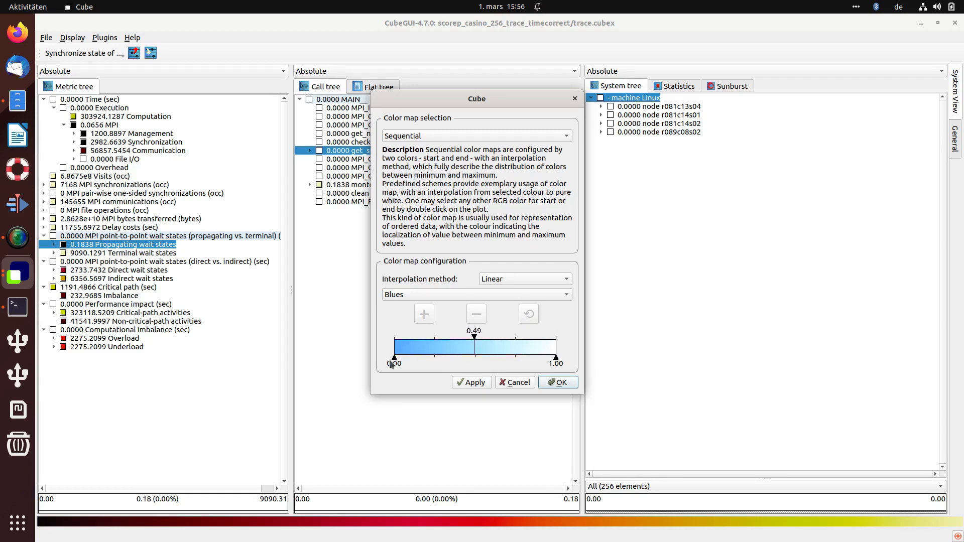
left_click(479, 384)
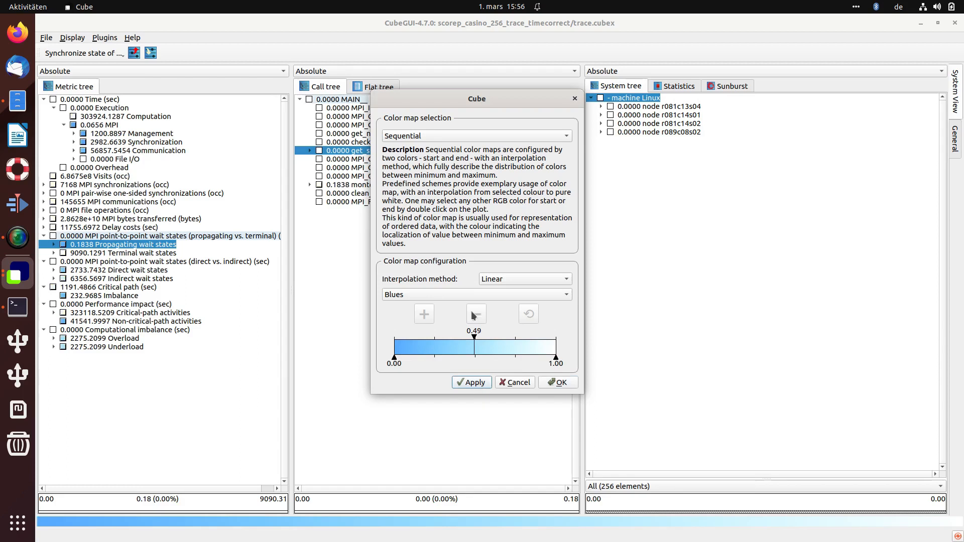
Compare the Linear and Exponential interpolation methods, and accept the sequential color map with Exponential.
left_click(485, 279)
left_click(494, 292)
left_click(504, 280)
left_click(499, 266)
left_click(507, 279)
left_click(500, 289)
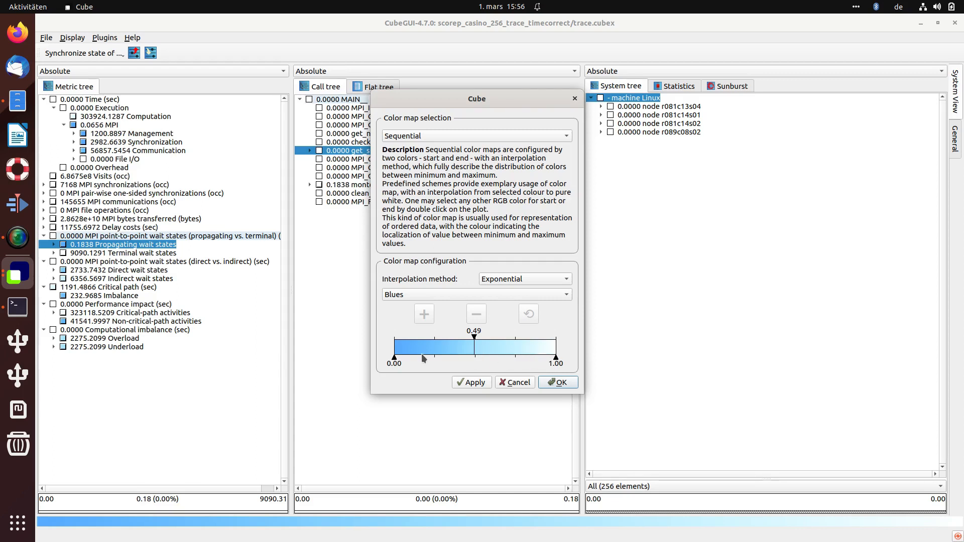
left_click(560, 382)
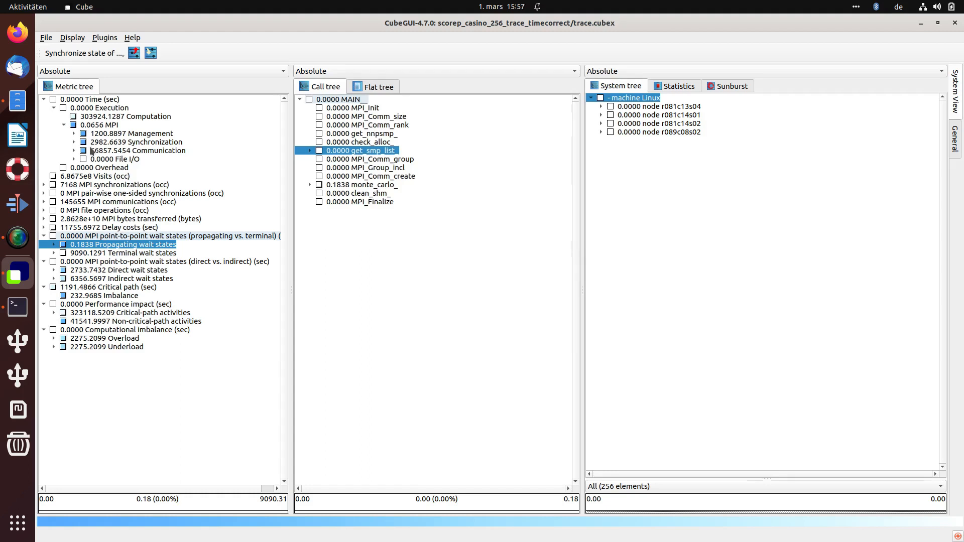
Examine the coloring of the Critical-path activities, MPI file operations and MPI bytes transferred metrics across the trees.
left_click(67, 314)
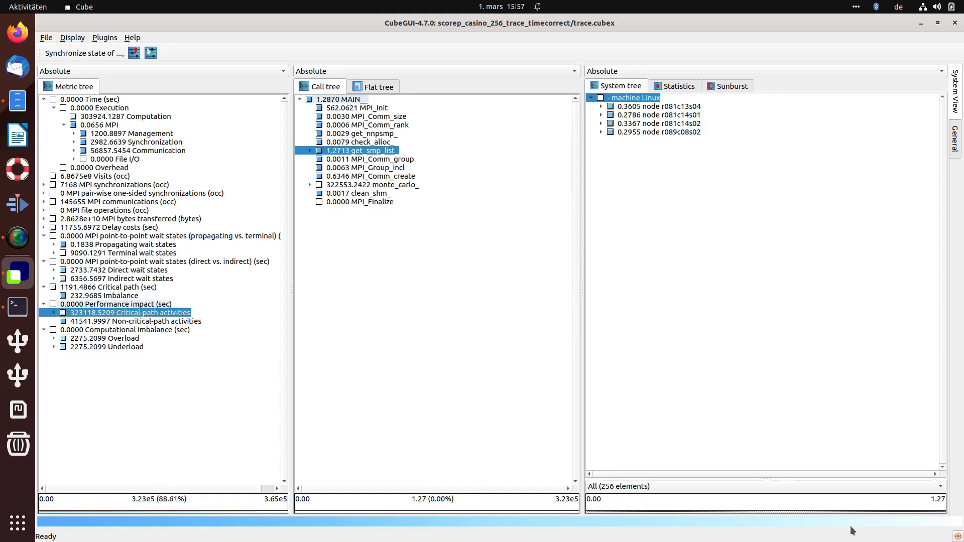
left_click(69, 211)
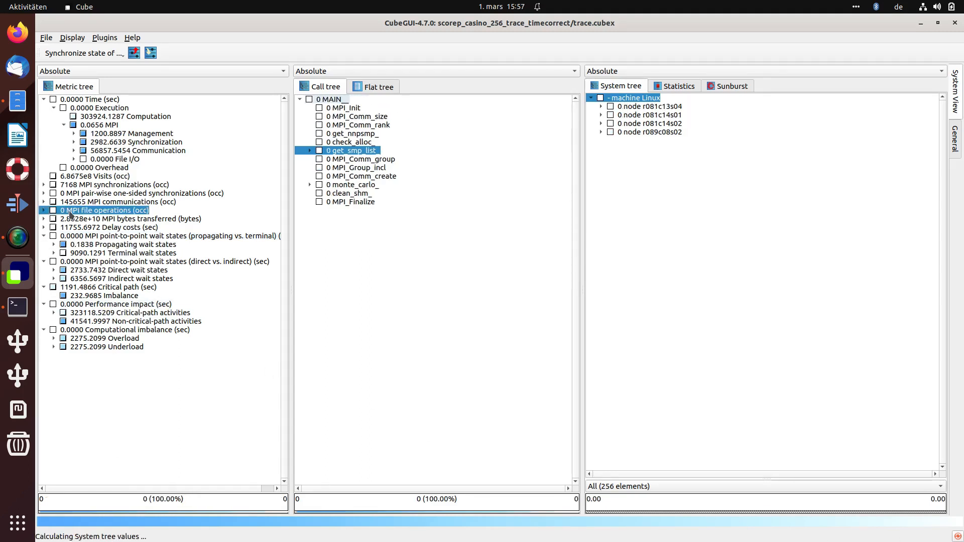
left_click(70, 219)
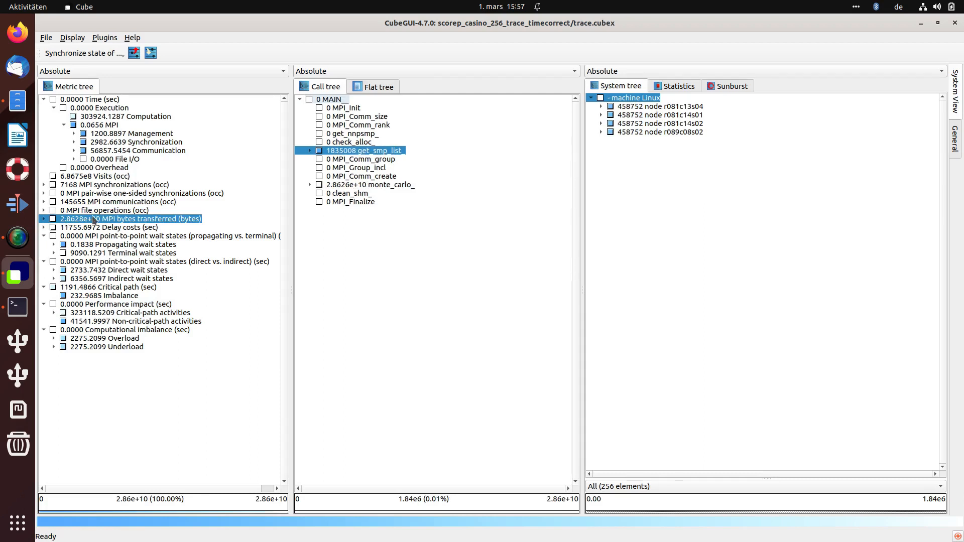
left_click(92, 211)
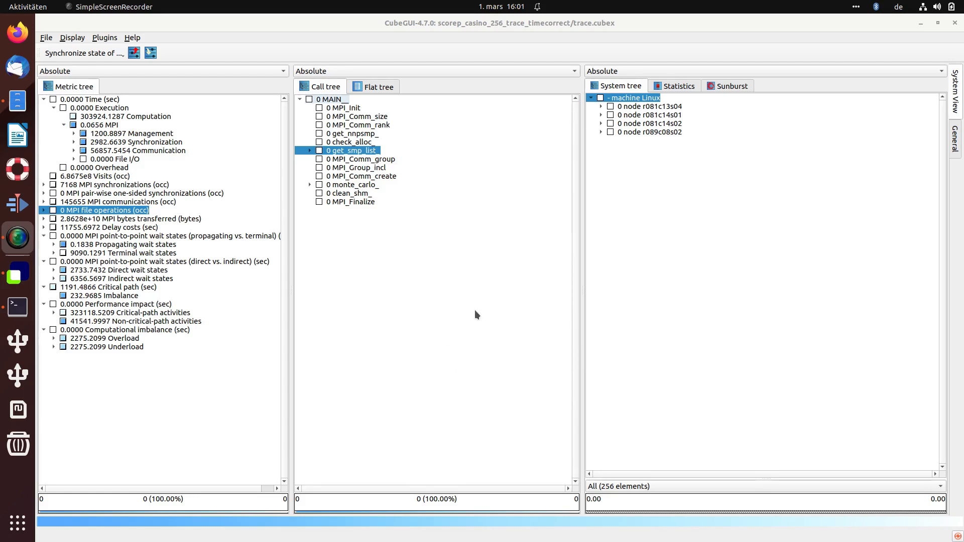
Change the color map type to Divergent, move its middle marker to about 0.49, and apply it.
left_click(70, 39)
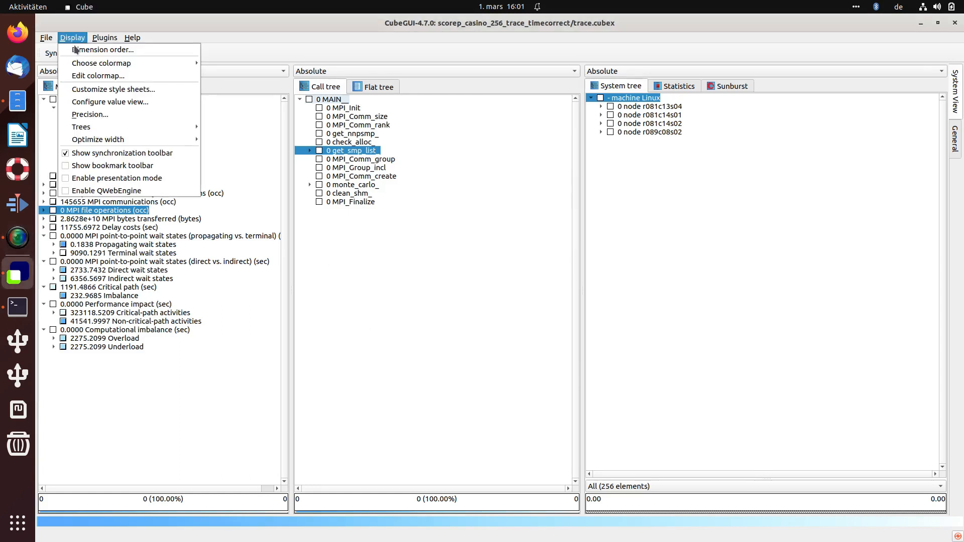
left_click(89, 74)
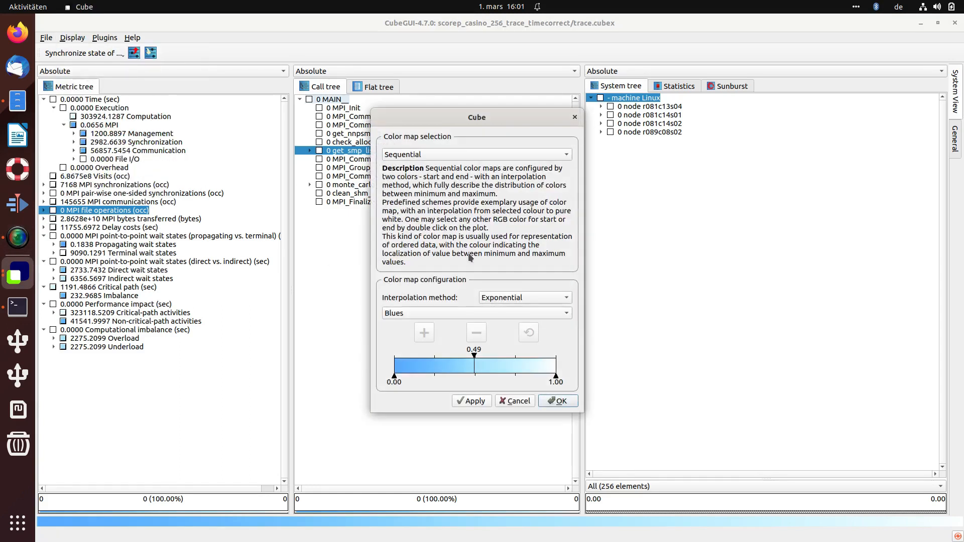
left_click(418, 155)
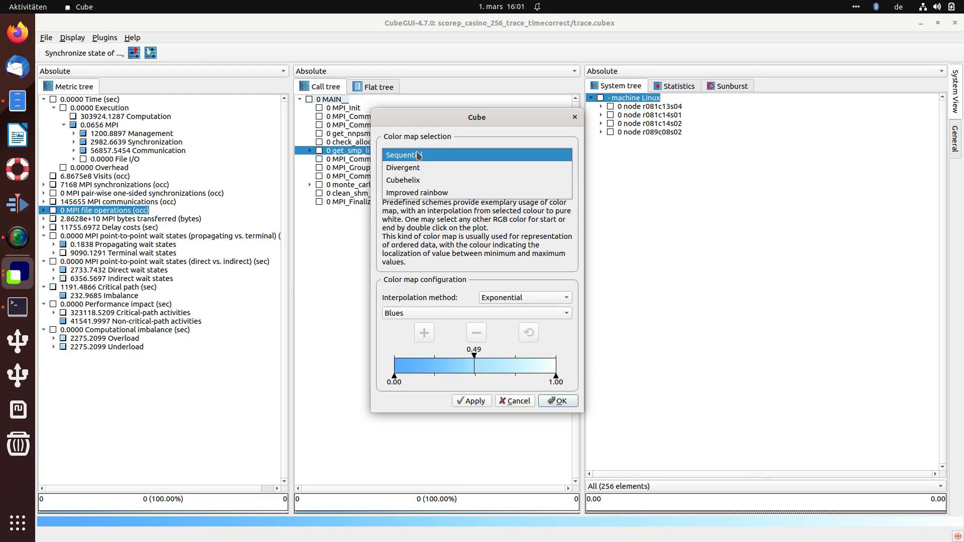
left_click(396, 172)
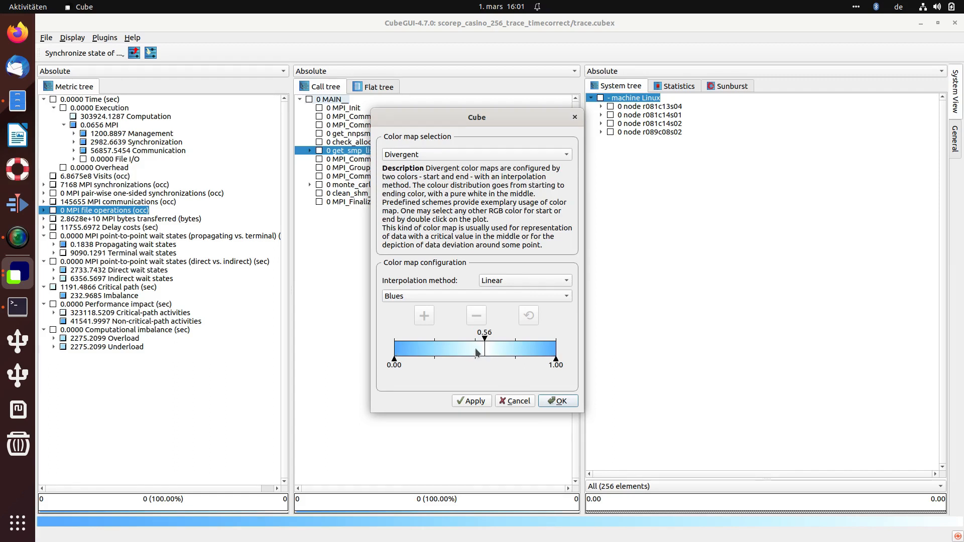
left_click_drag(476, 352, 469, 353)
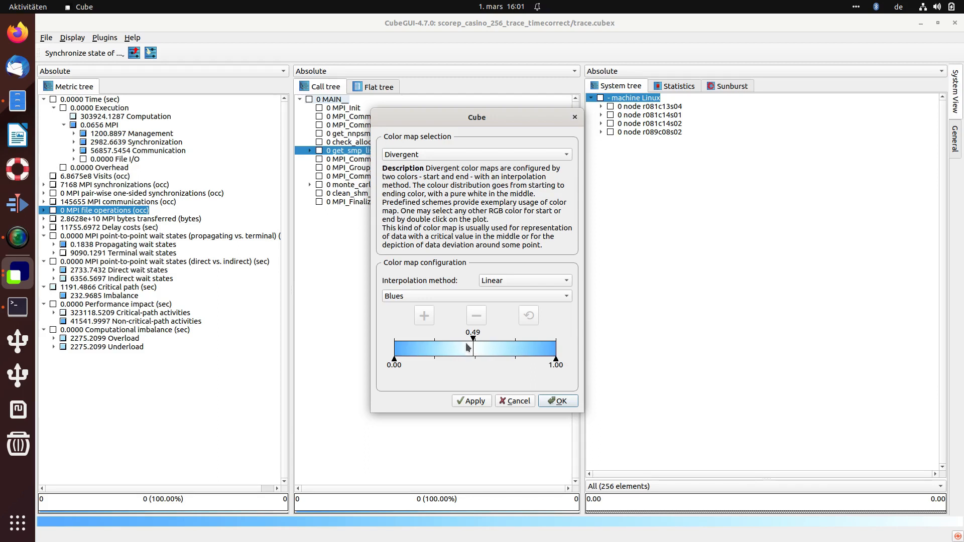
left_click(470, 400)
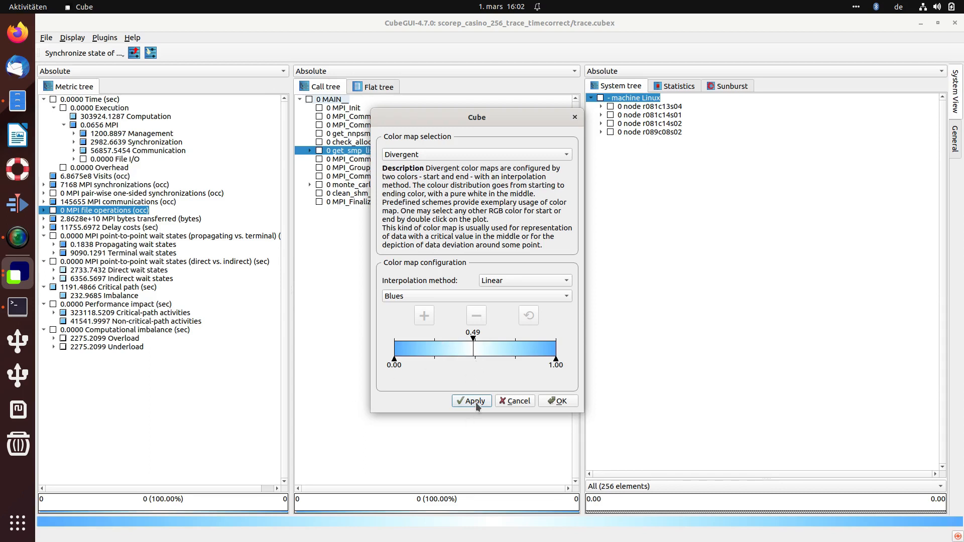
Change the color map type to Cubehelix and set its number of rotations to 2.
left_click(399, 153)
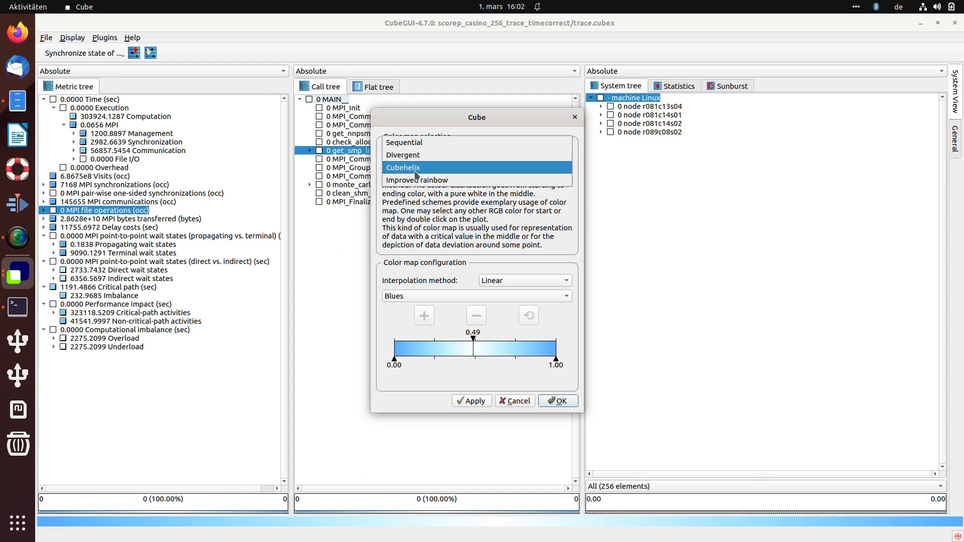
left_click(452, 170)
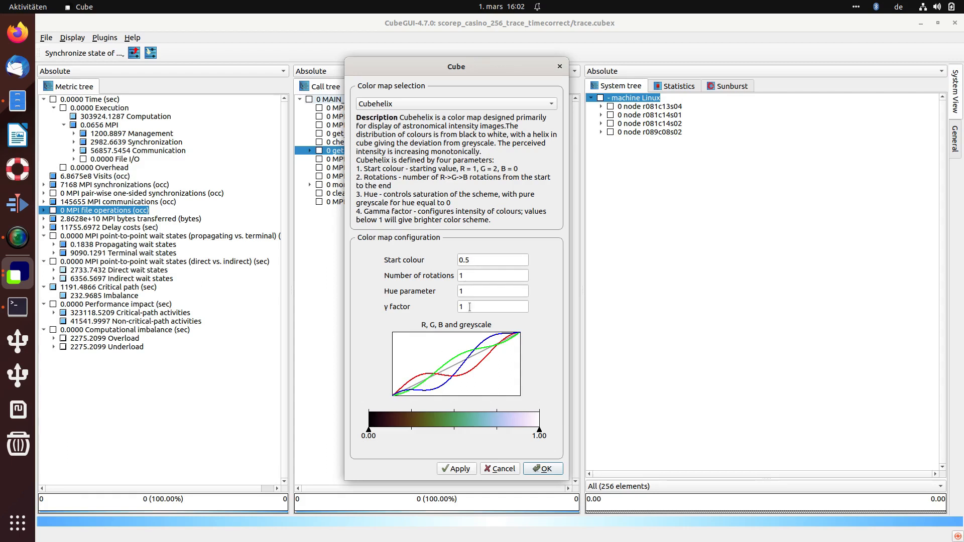
double_click(480, 275)
type("2")
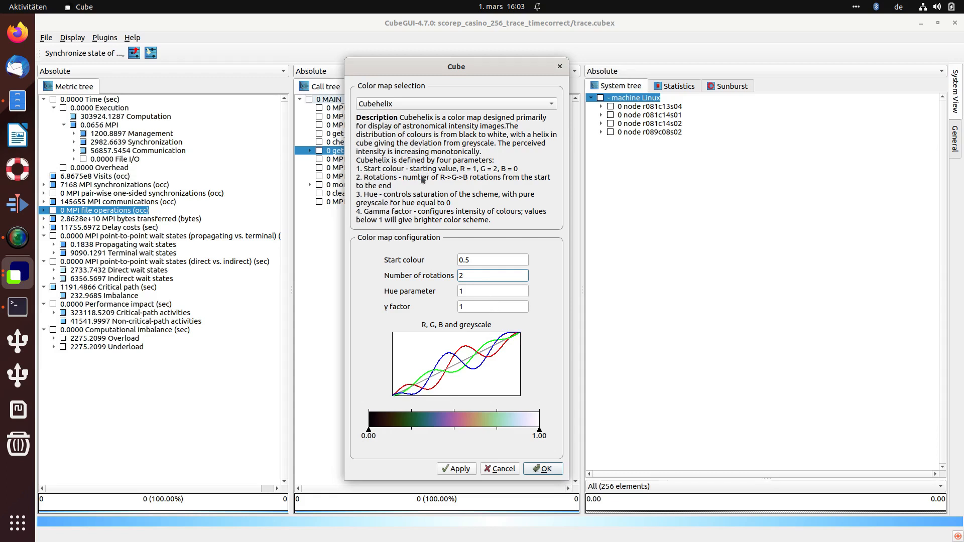
Change the color map type to Improved rainbow and preview its IsoL constant lightness and IsoAZ full Hue circle schemes.
left_click(419, 104)
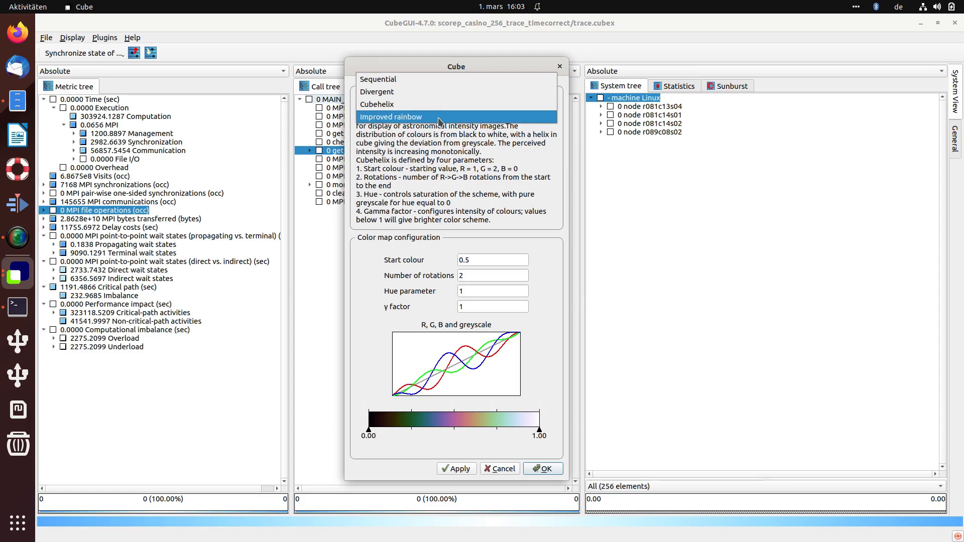
left_click(439, 117)
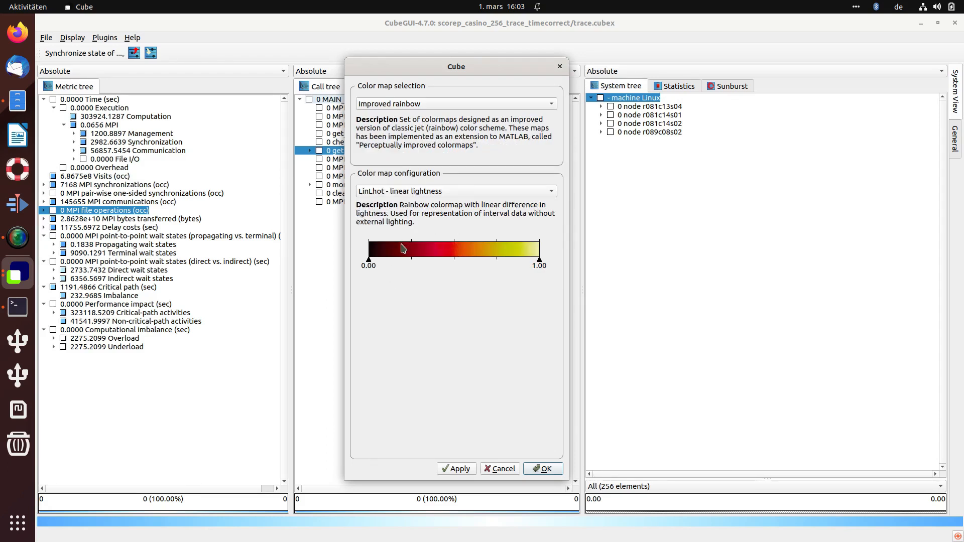
left_click(410, 191)
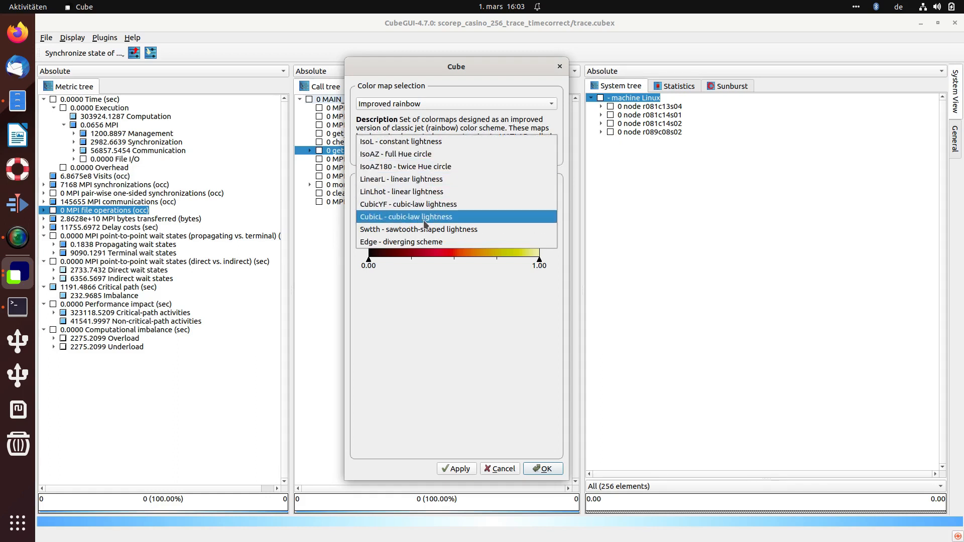
left_click(412, 146)
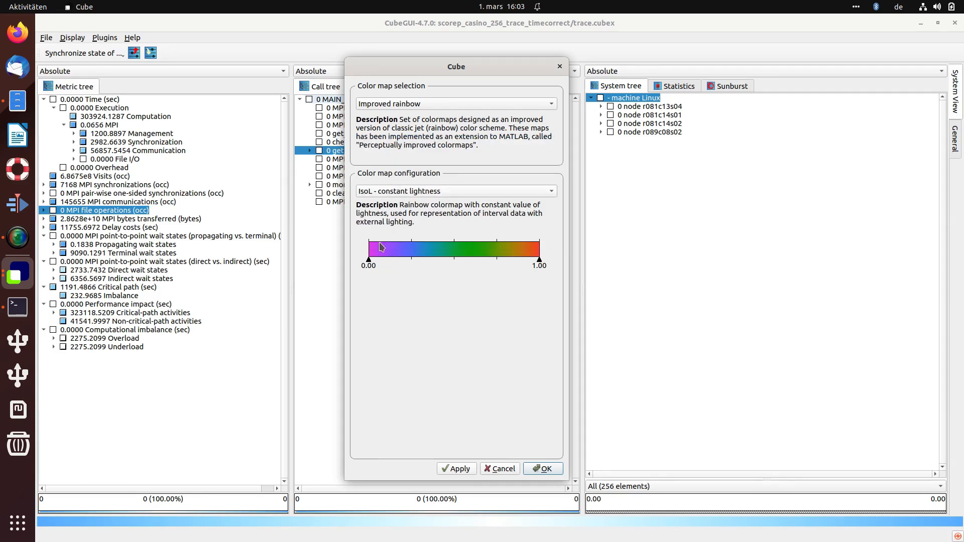
left_click(409, 192)
left_click(442, 204)
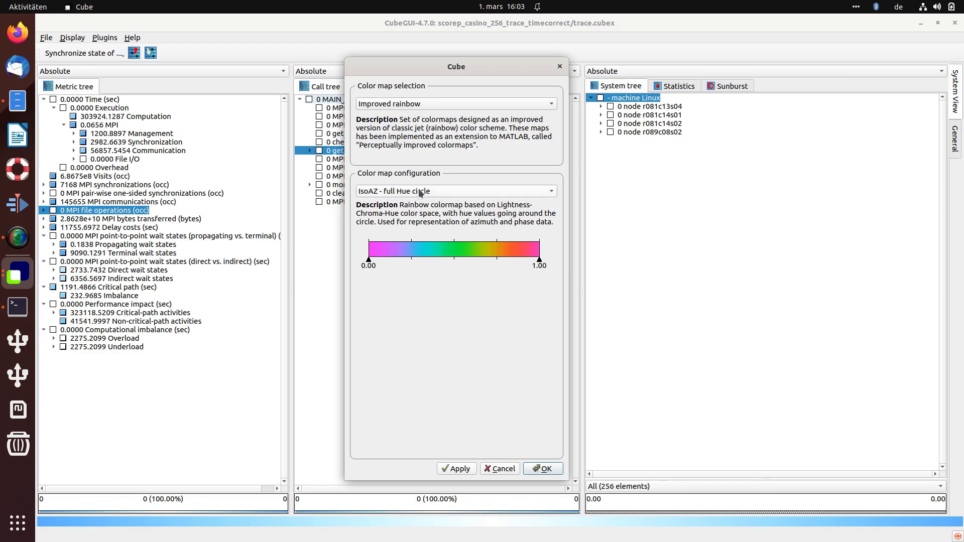
Preview the Edge, Swtth, CubicL and CubicYF rainbow schemes, and select LinLhot - linear lightness.
left_click(395, 195)
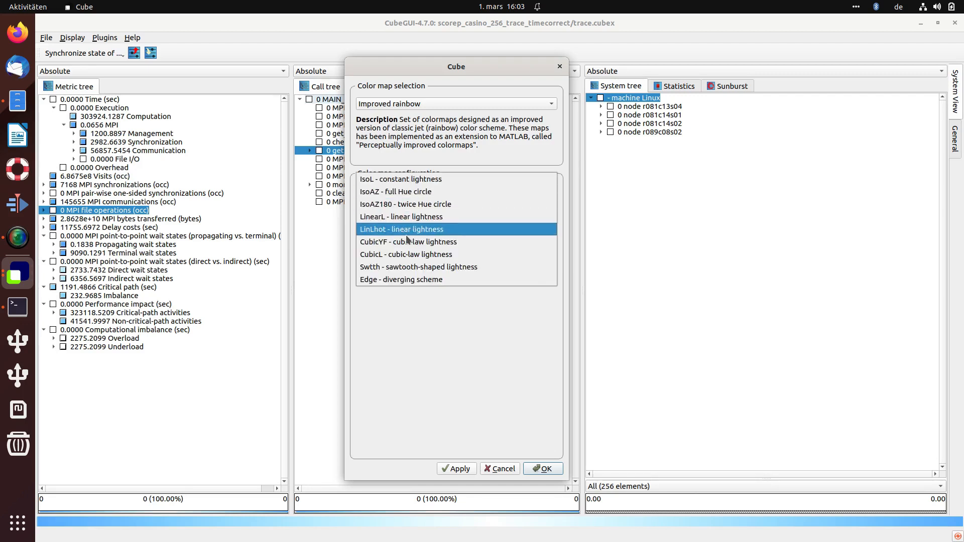
left_click(413, 279)
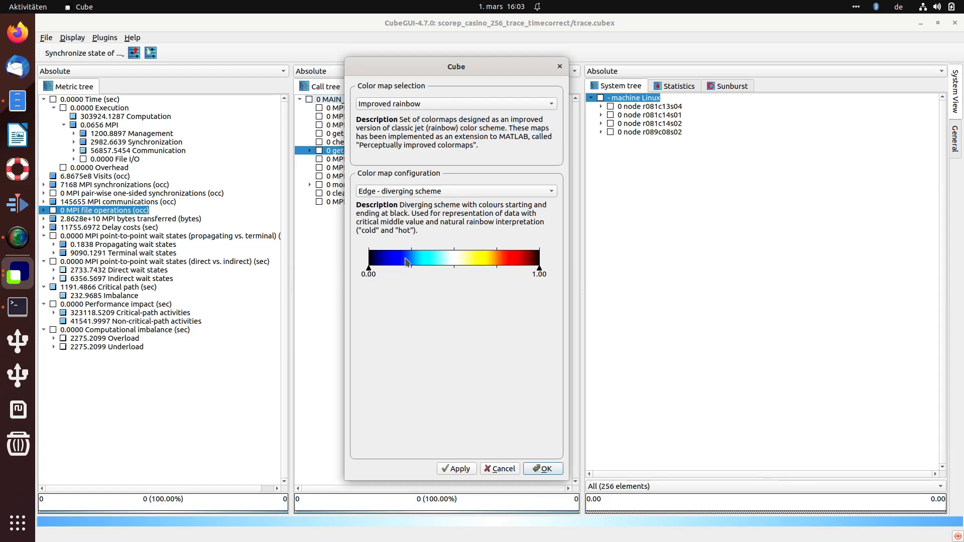
left_click(424, 195)
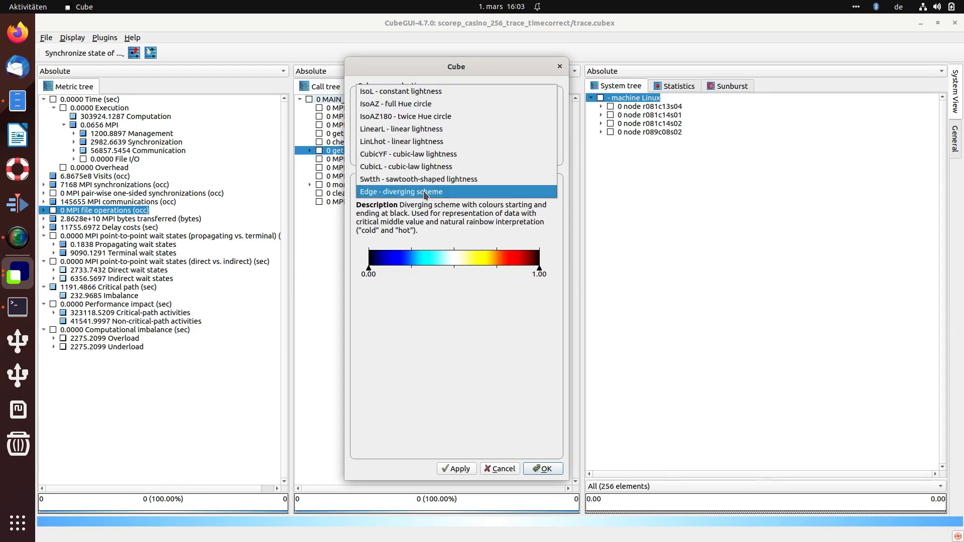
left_click(426, 180)
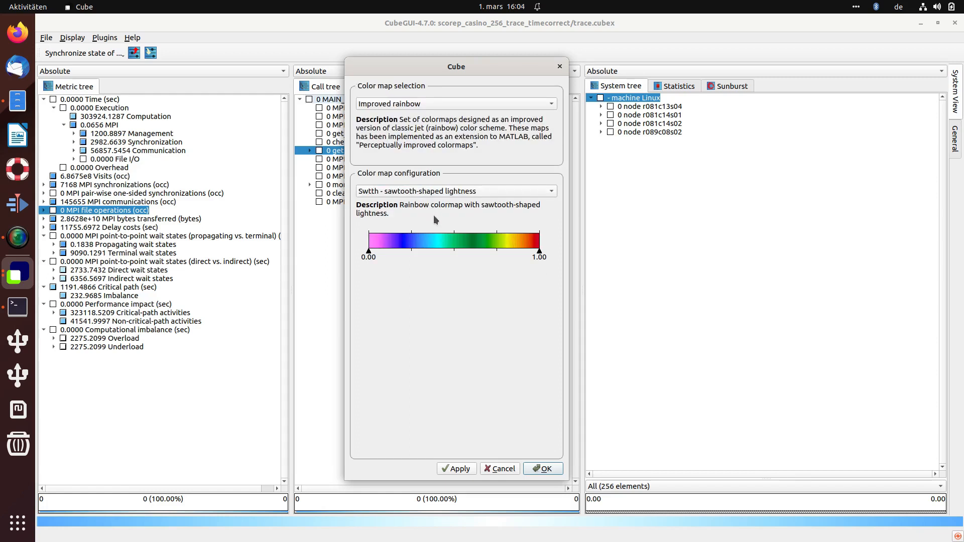
left_click(416, 196)
left_click(416, 187)
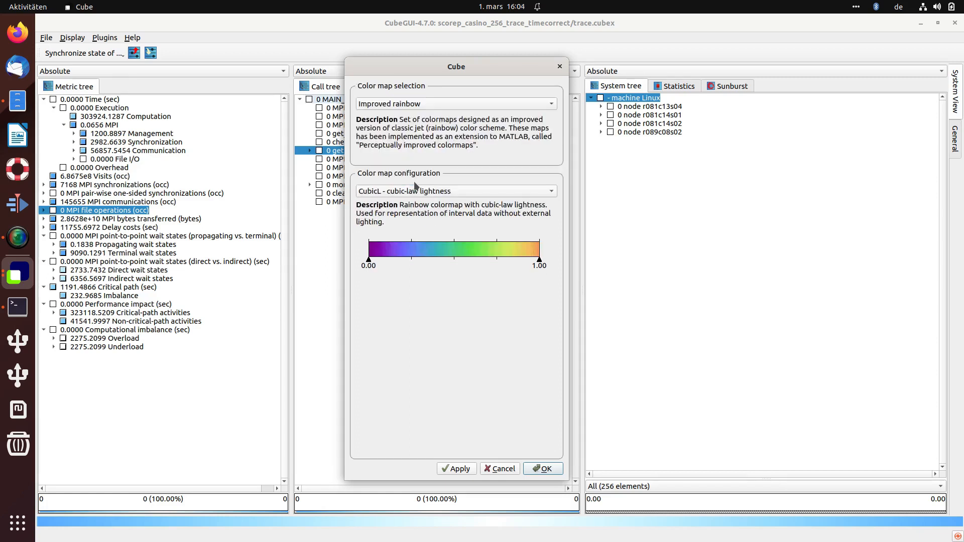
left_click(429, 190)
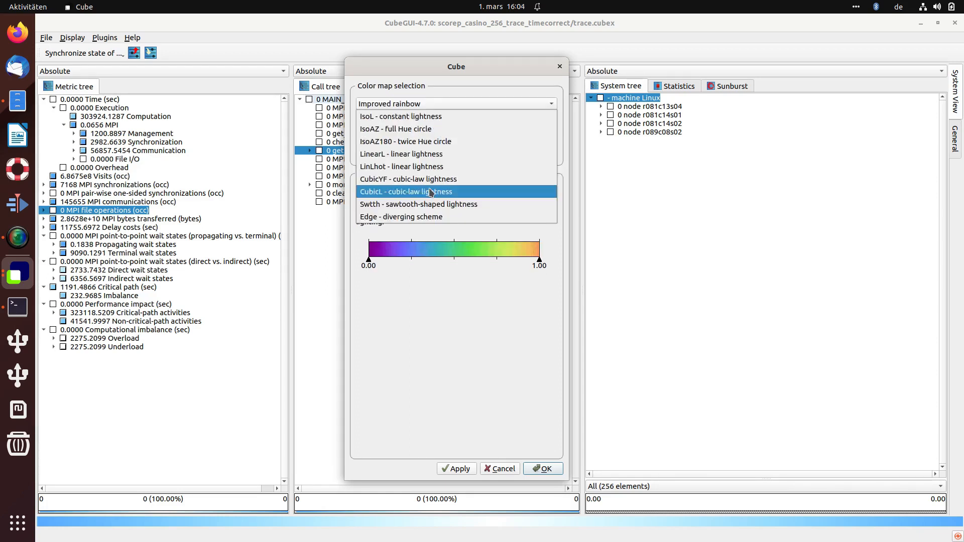
left_click(429, 178)
left_click(429, 190)
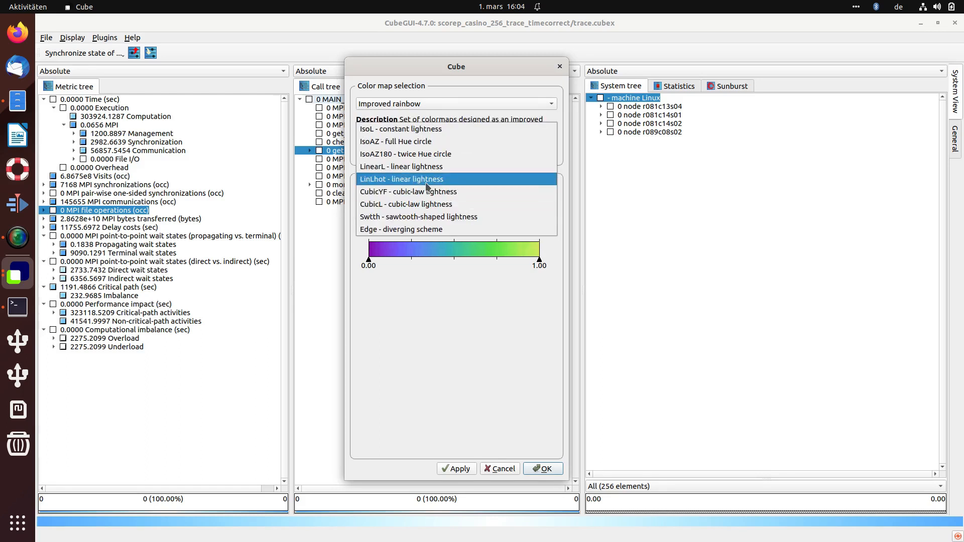
left_click(428, 178)
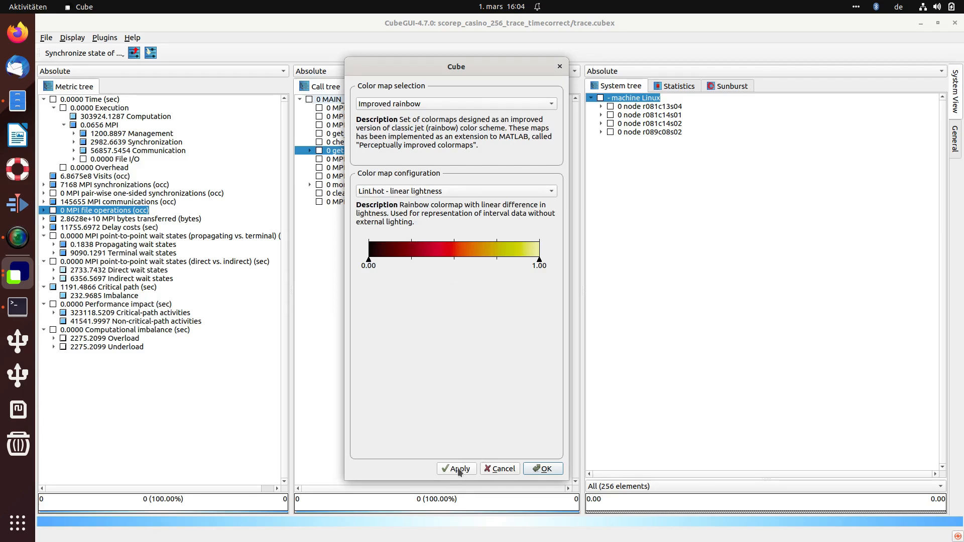
Apply and accept the Improved rainbow color map with the LinLhot scheme.
left_click(410, 102)
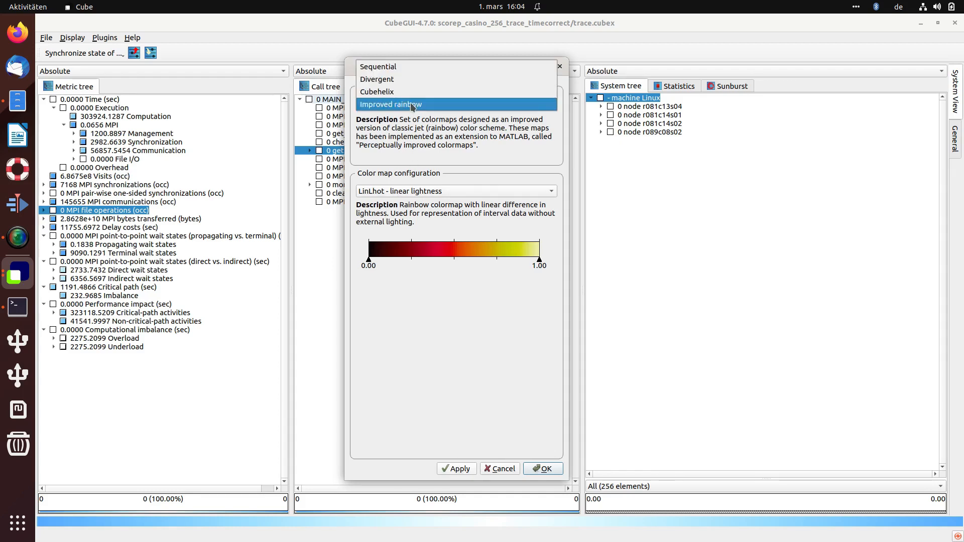
left_click(409, 293)
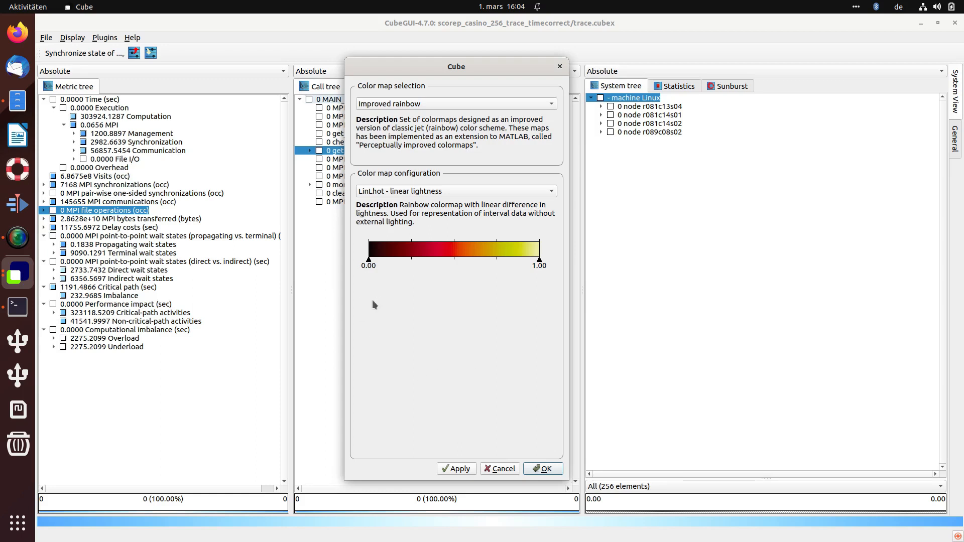
left_click(407, 103)
left_click(428, 300)
left_click(459, 470)
left_click(549, 470)
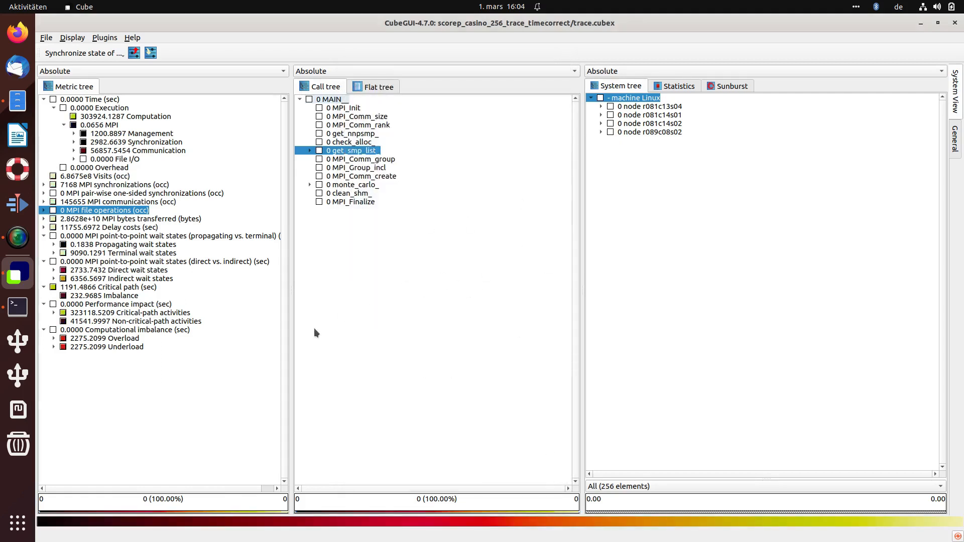
Inspect the configured plugin search path and the available plugin options without changing them.
left_click(104, 39)
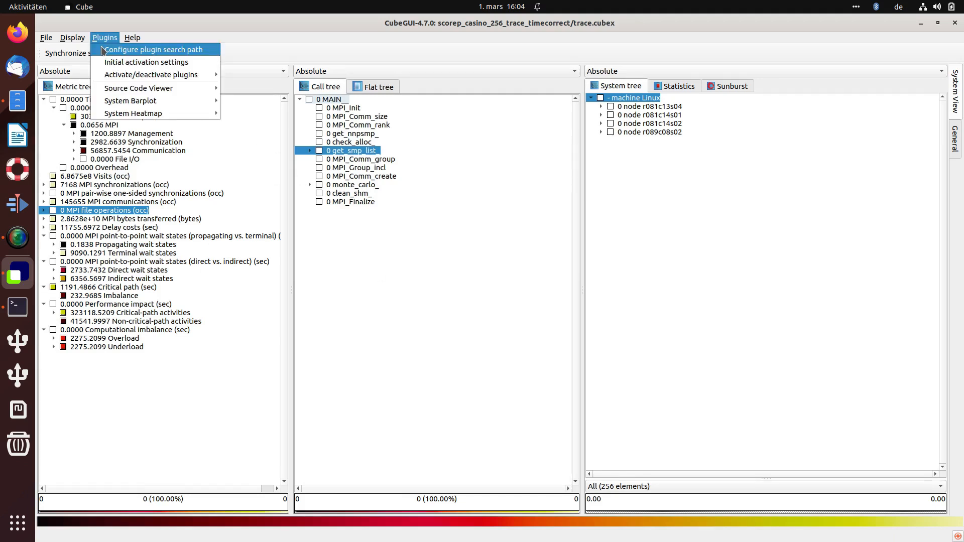
left_click(103, 50)
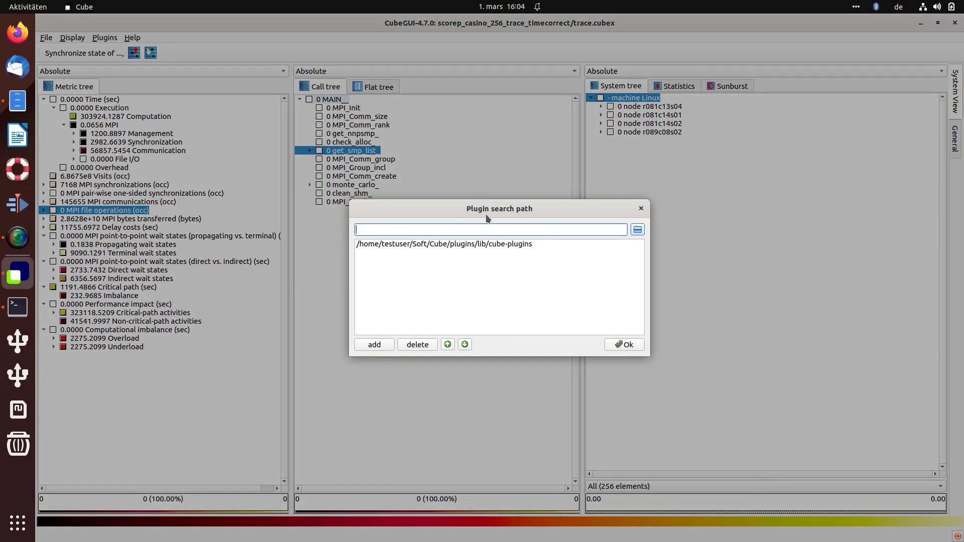
left_click(641, 209)
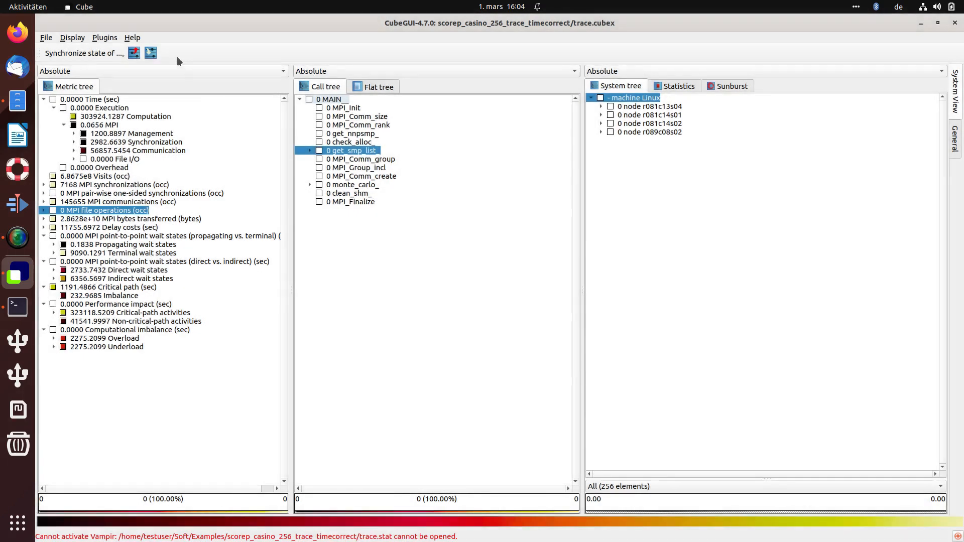
left_click(114, 39)
left_click(471, 268)
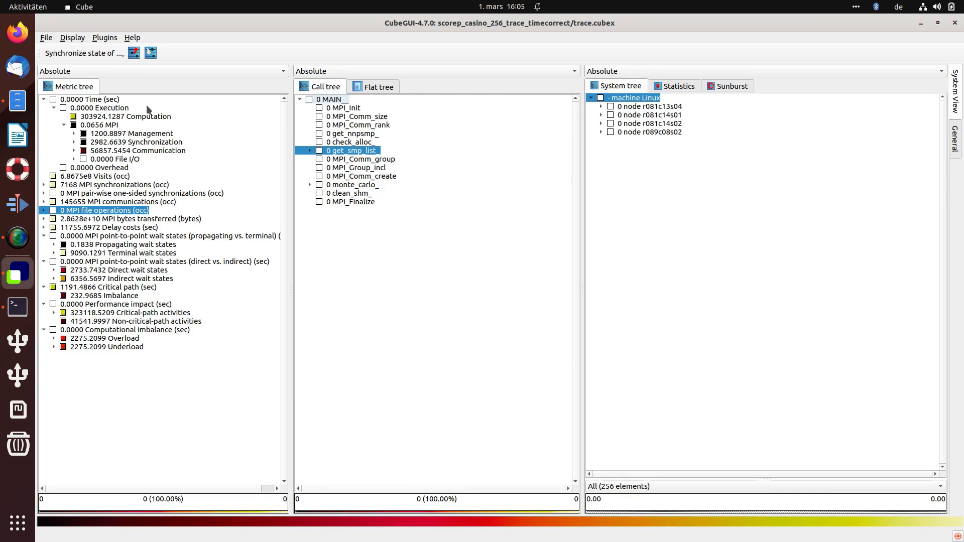
Switch the metric coloring back to the Default colormap.
left_click(72, 38)
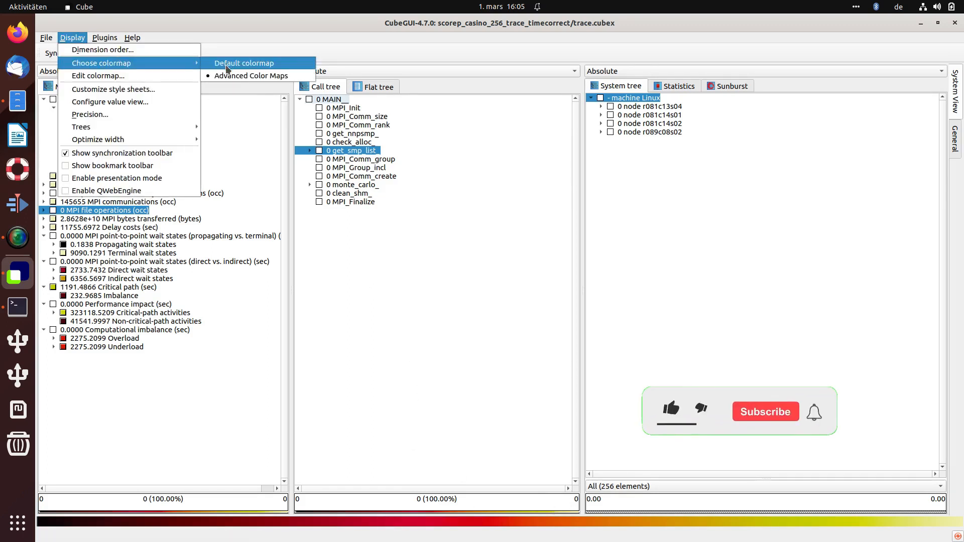
left_click(218, 63)
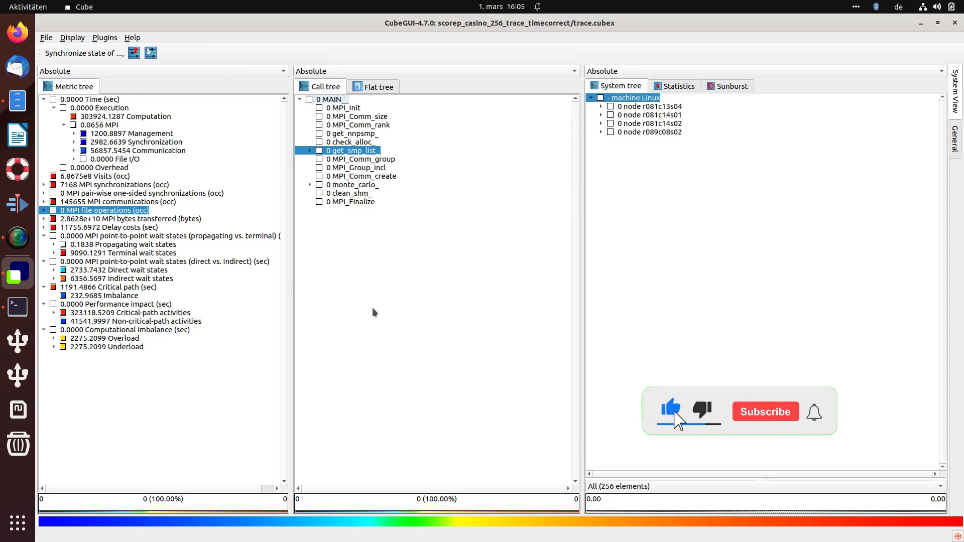